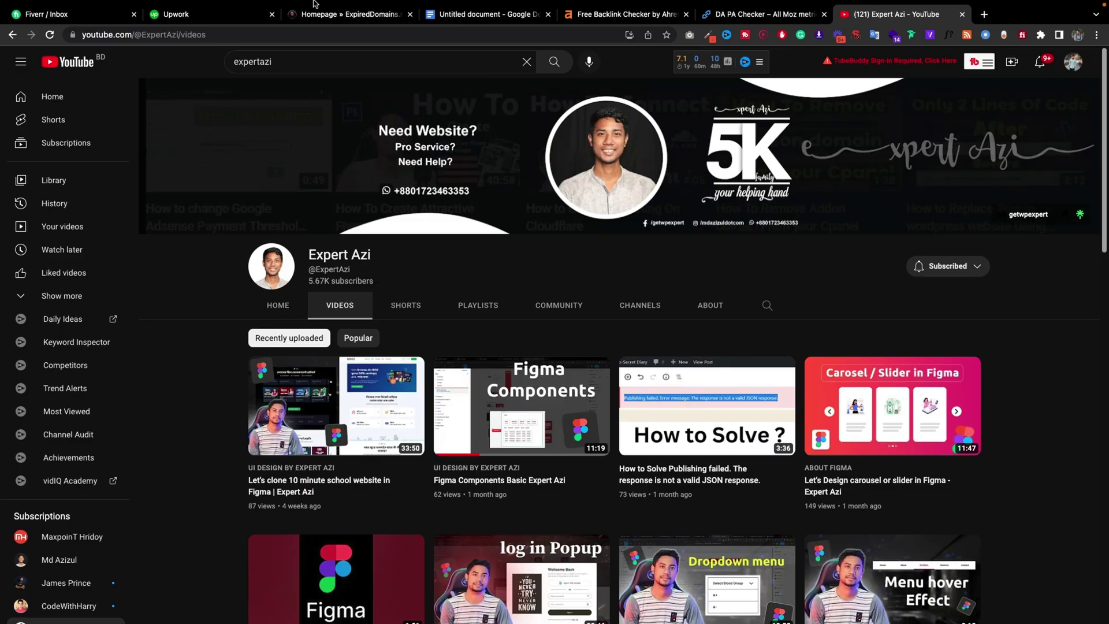
Step: Go over the Expired Domain Analysis notes, highlighting the tool links and the Spam score and Organic Keywords checks
left_click(468, 14)
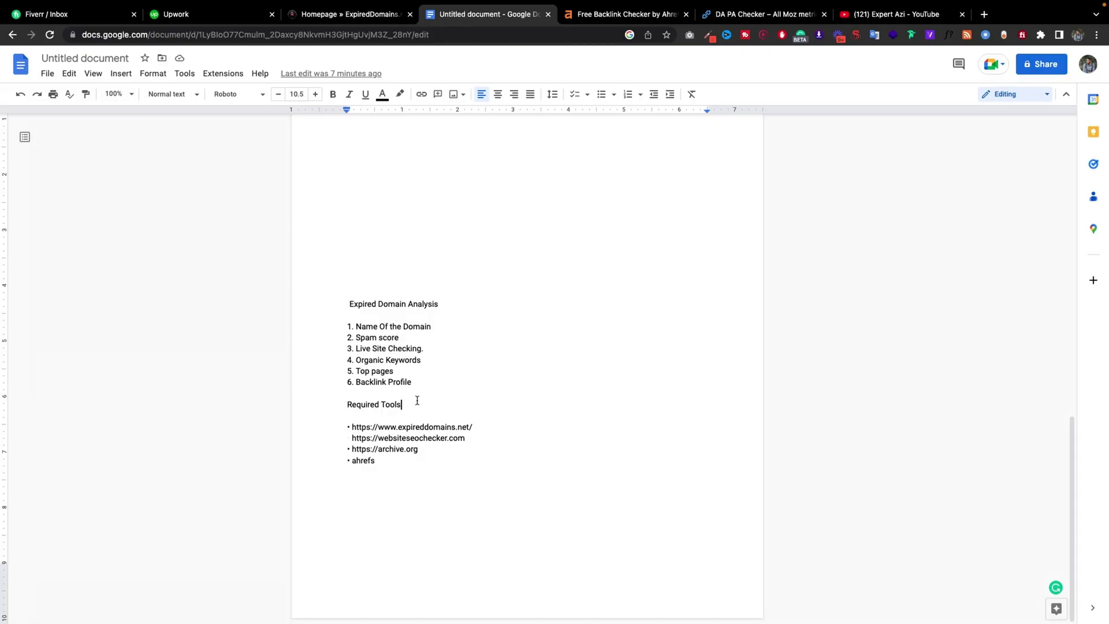
left_click_drag(388, 461, 345, 427)
left_click(401, 337)
left_click(427, 358)
Step: Compare the Deleted Domains list (about 1,304,566 entries) with the Deleted .com list, ending on Deleted .com
left_click(439, 426)
left_click(345, 12)
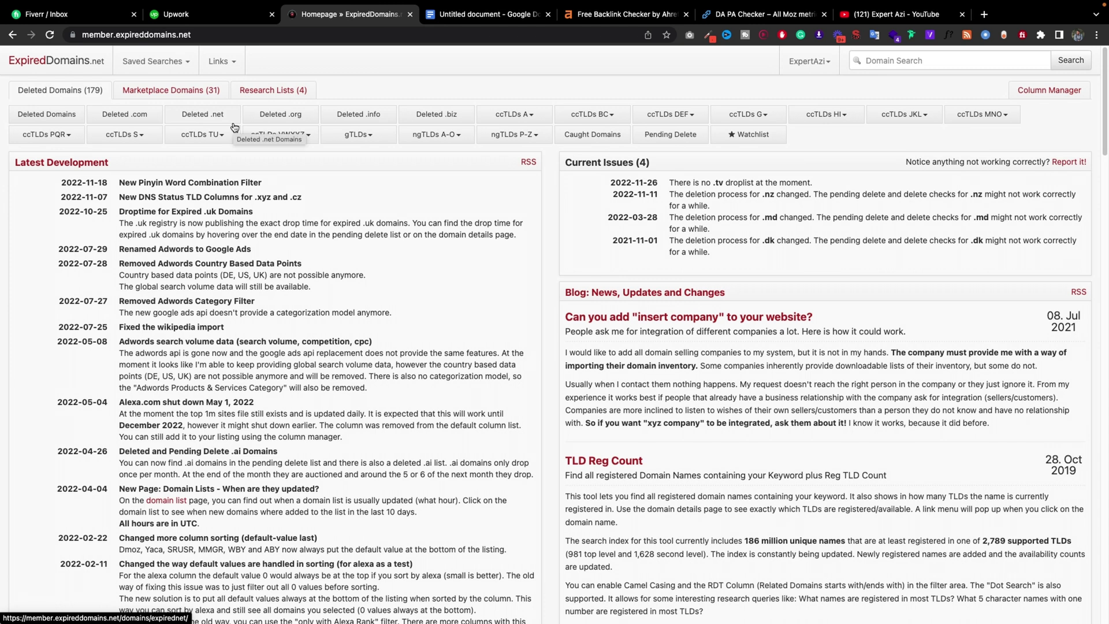
left_click(58, 116)
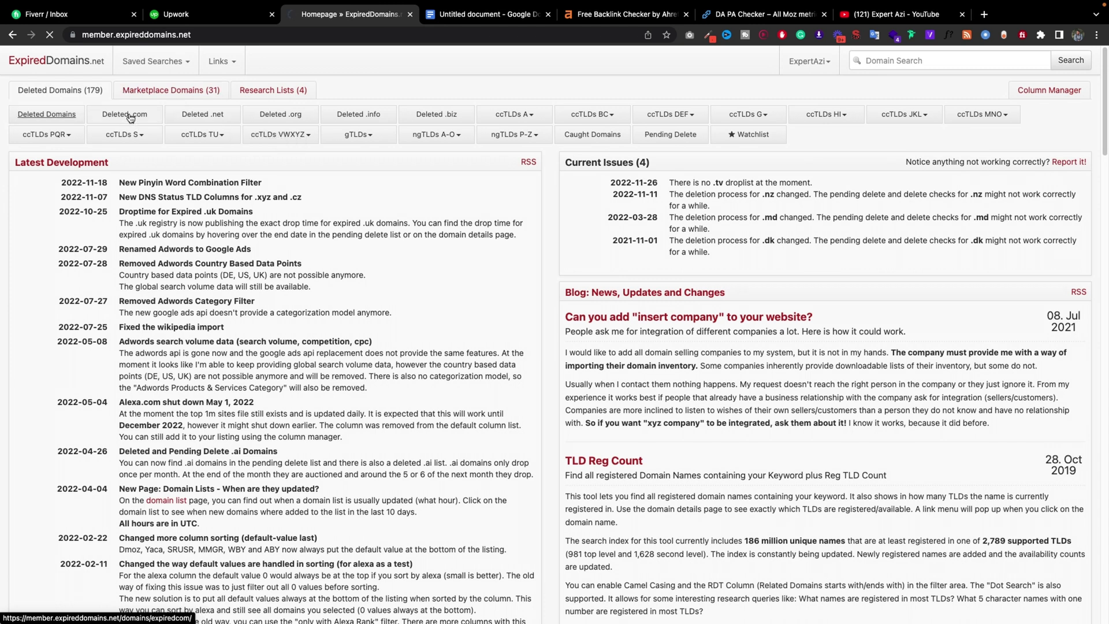
left_click(130, 115)
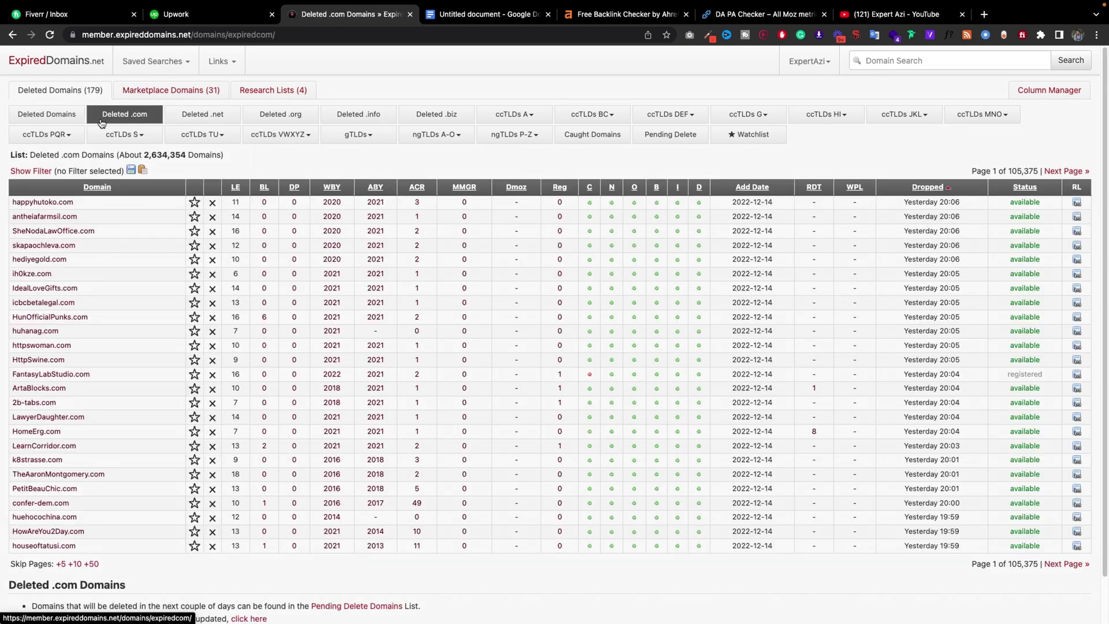
left_click(47, 116)
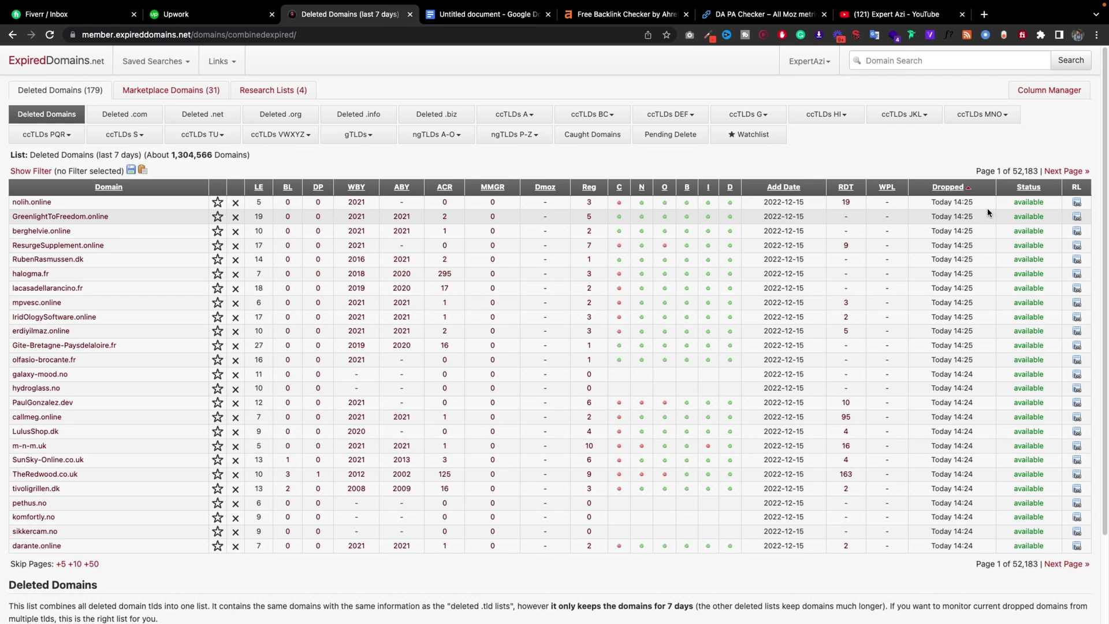
left_click_drag(931, 203, 971, 213)
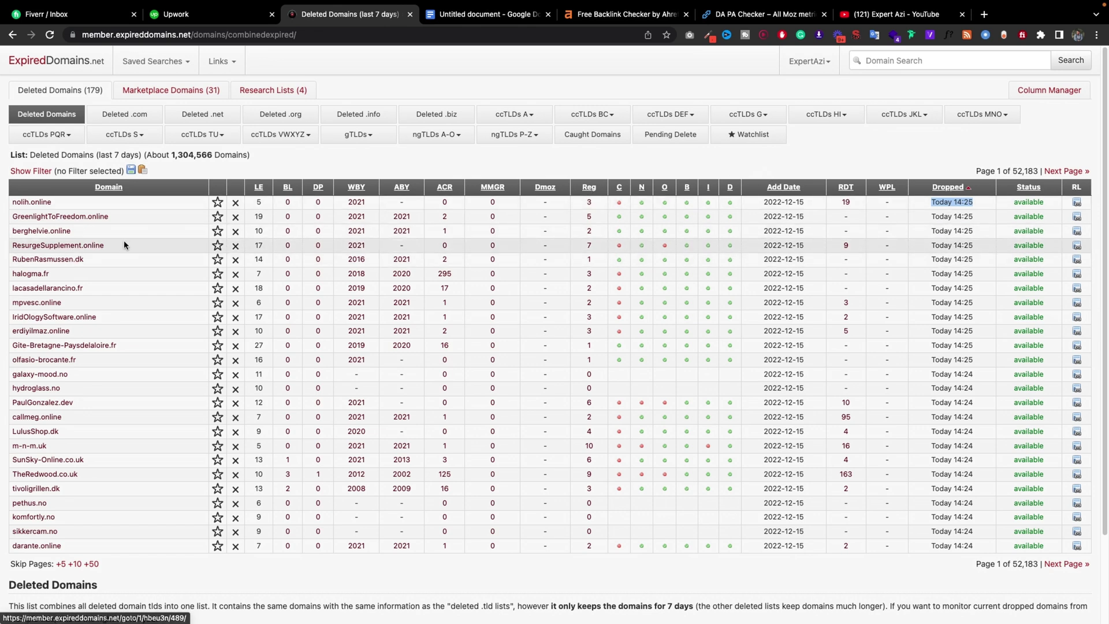
left_click(123, 117)
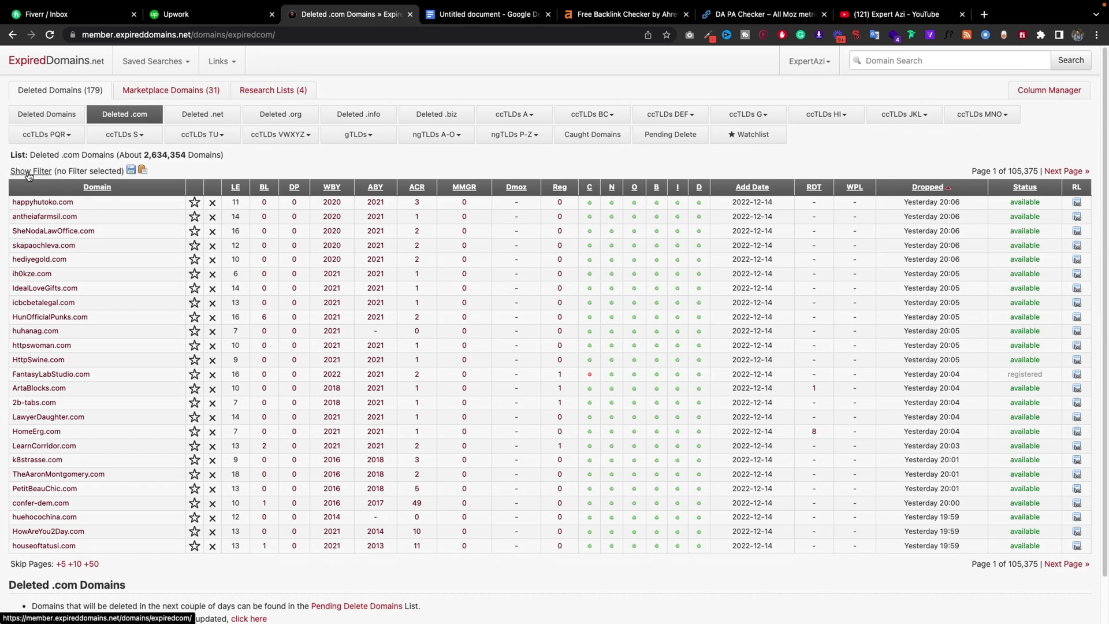
Step: Filter deleted .com names to no numbers, maximum length 15 and English words only
left_click(28, 172)
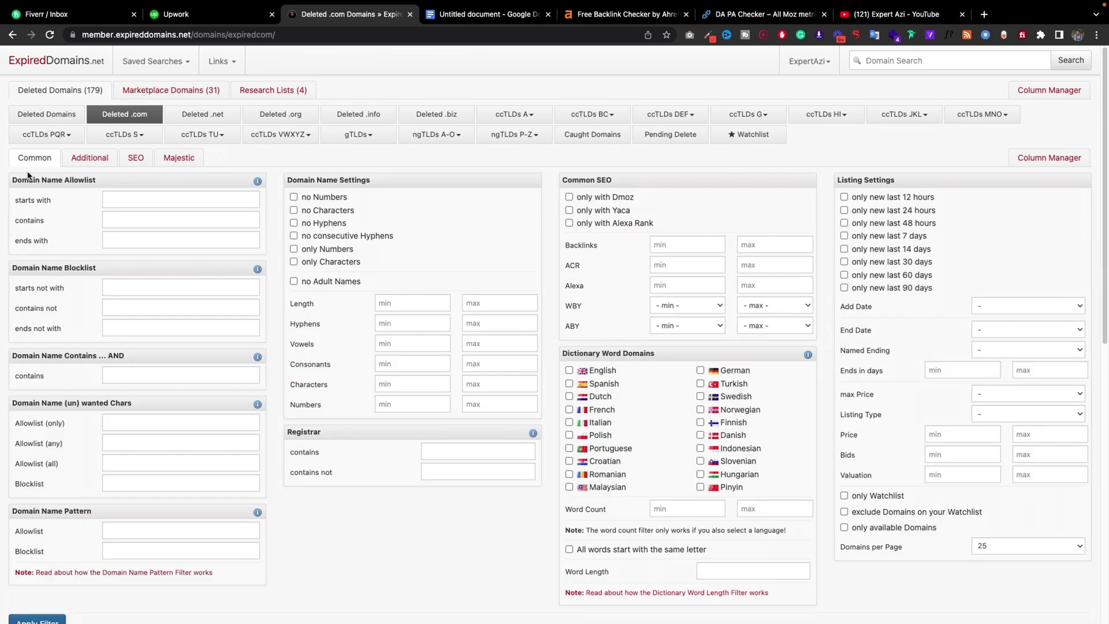
left_click(323, 198)
left_click(500, 305)
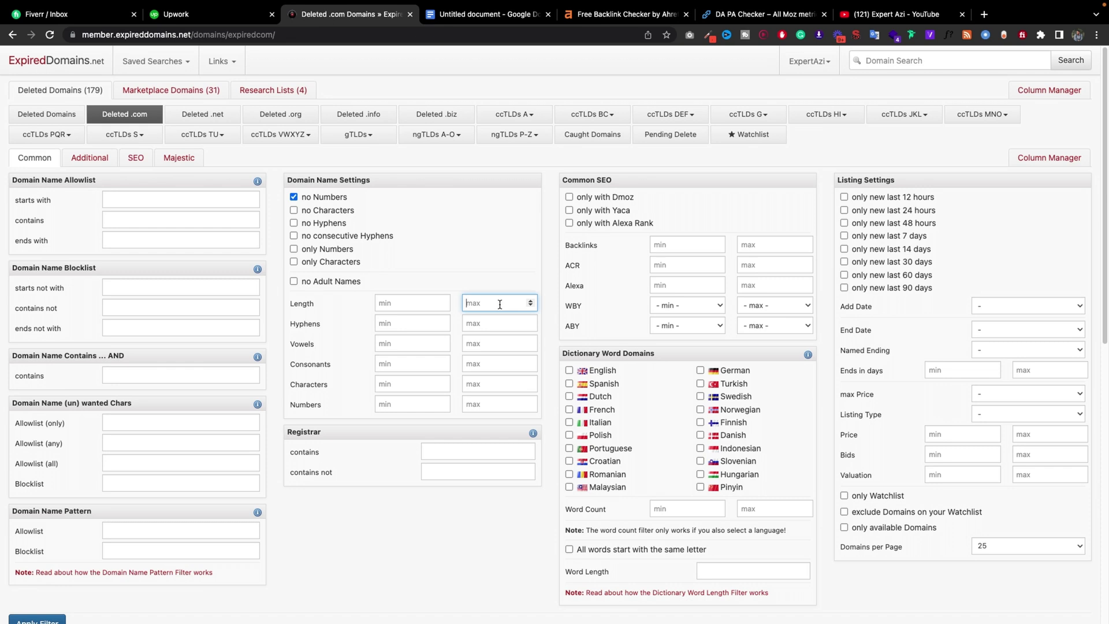
type("15")
left_click(601, 371)
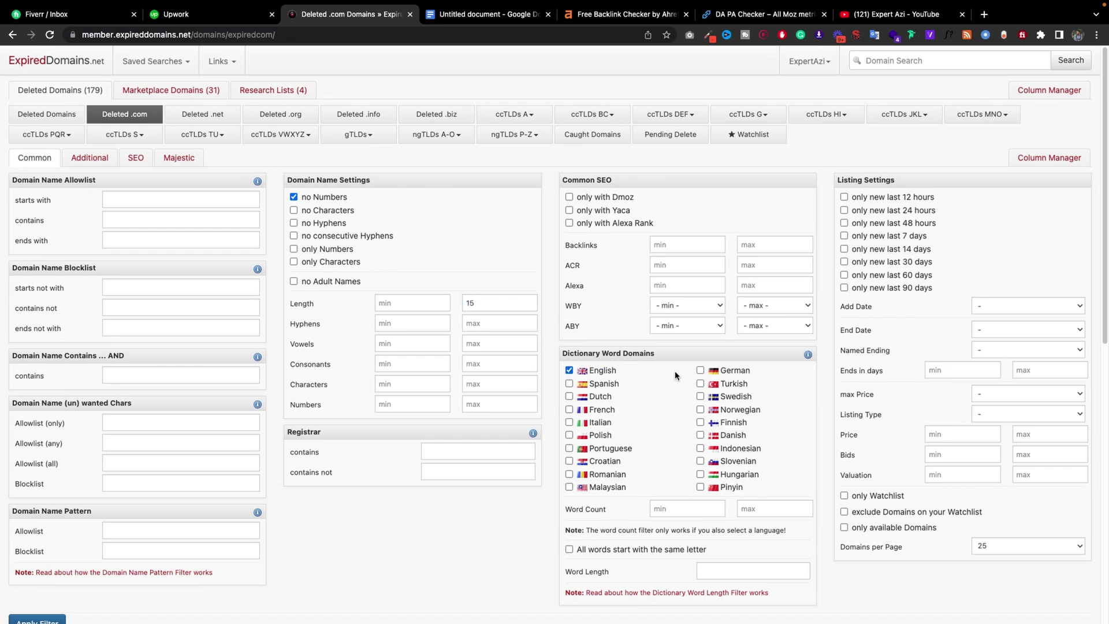
scroll(482, 232, "down", 2)
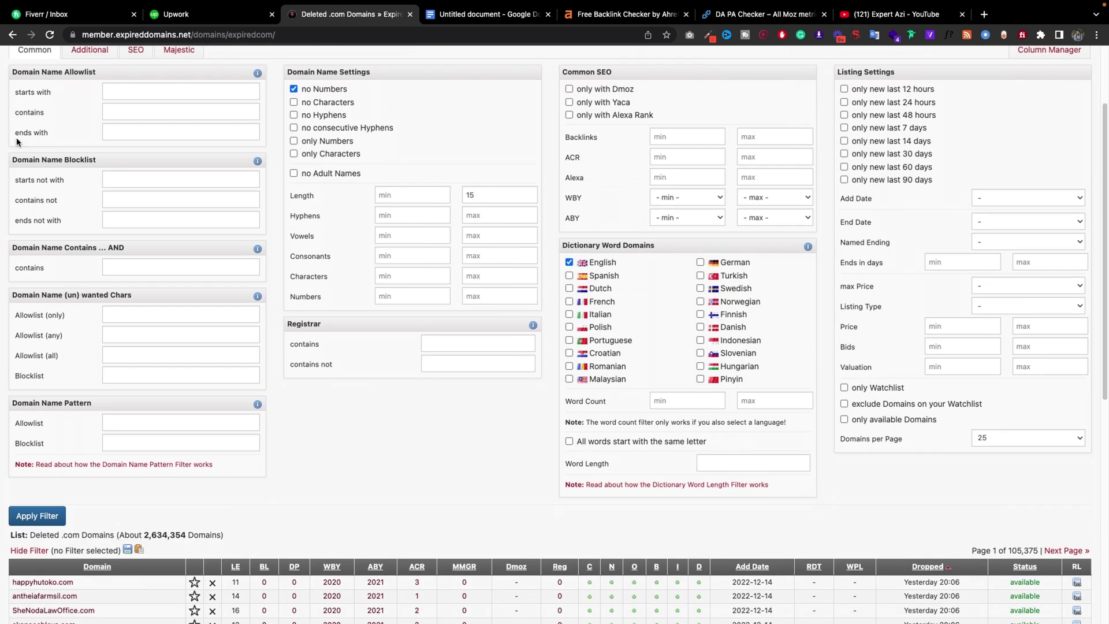
scroll(96, 333, "up", 2)
Step: Browse the Additional and SEO filter sections, examining the registered-in-other-TLDs count filter
left_click(82, 165)
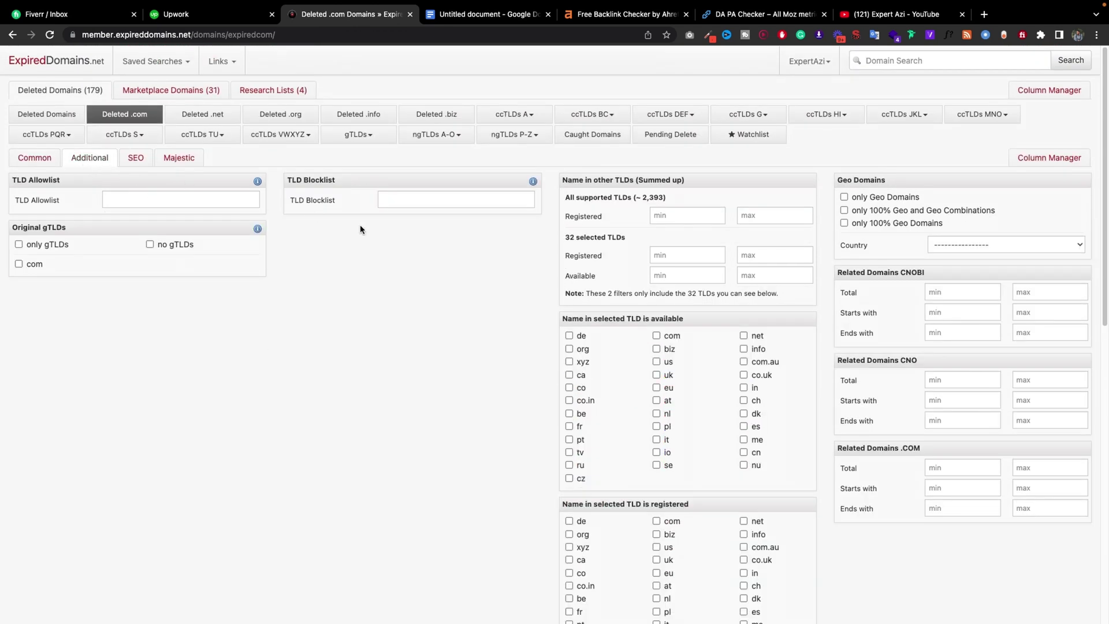
left_click(655, 216)
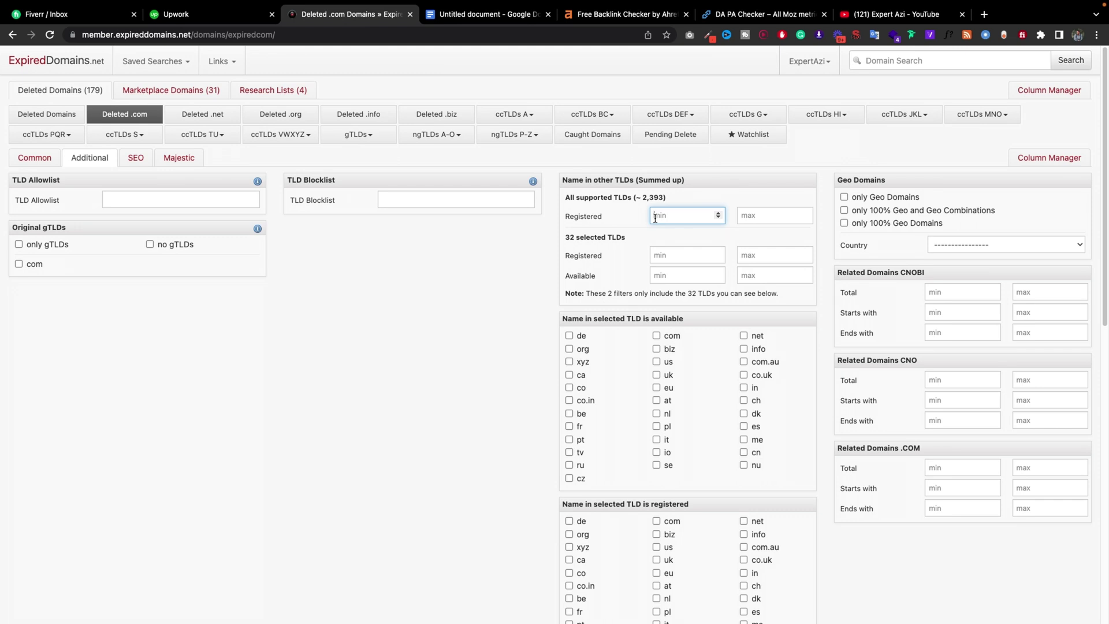
double_click(592, 218)
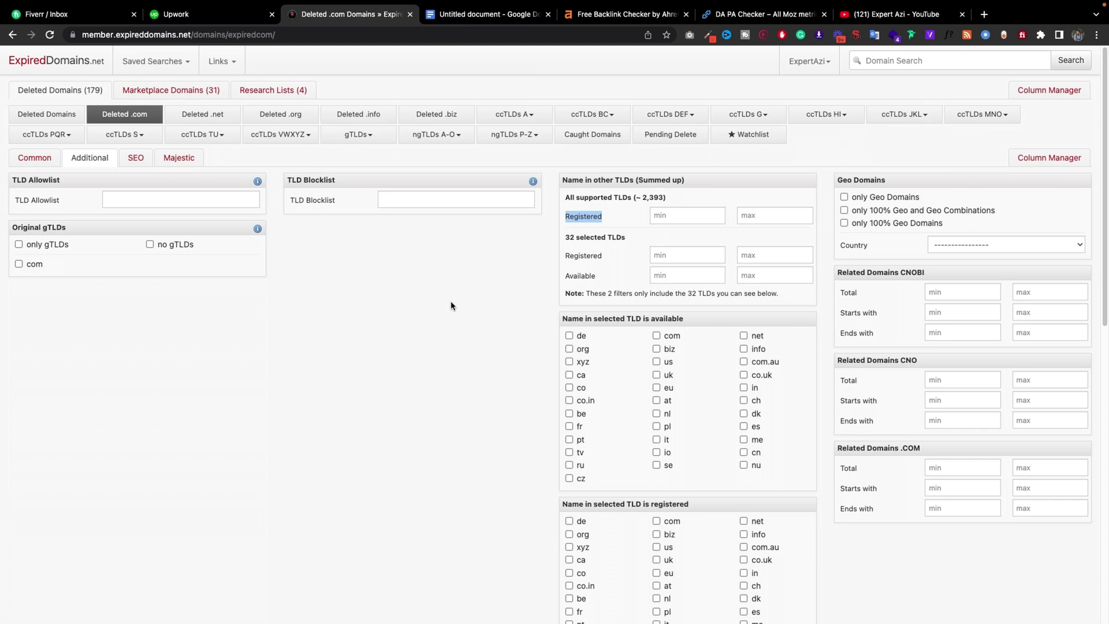
left_click(141, 157)
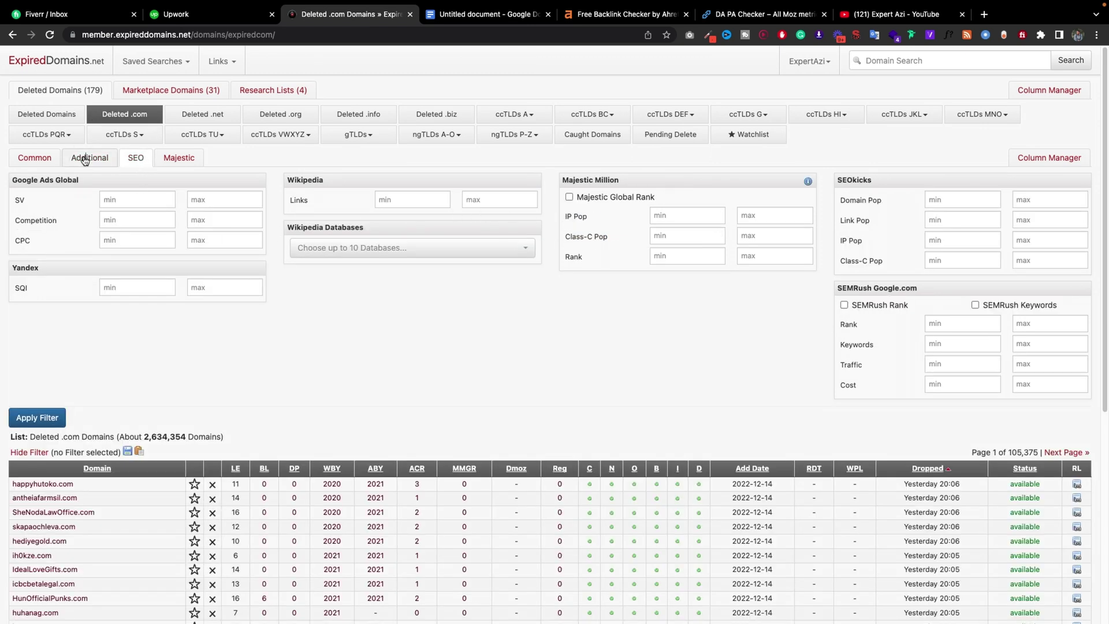
left_click(37, 159)
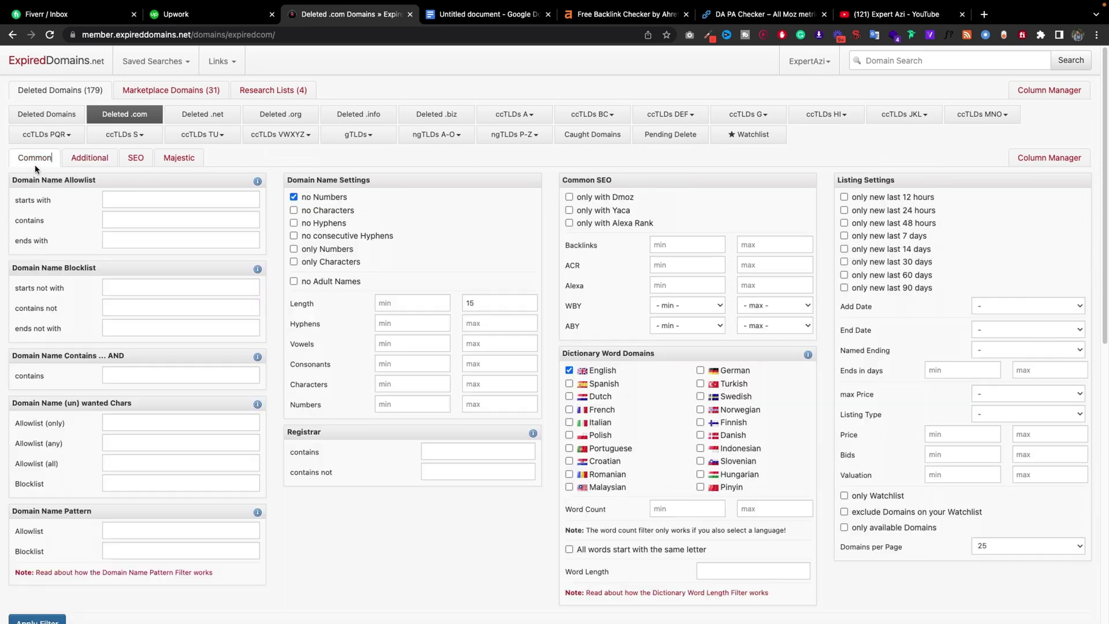
Step: Require at least 5 backlinks and apply the filters, leaving about 53,461 domains
left_click(684, 244)
type("5")
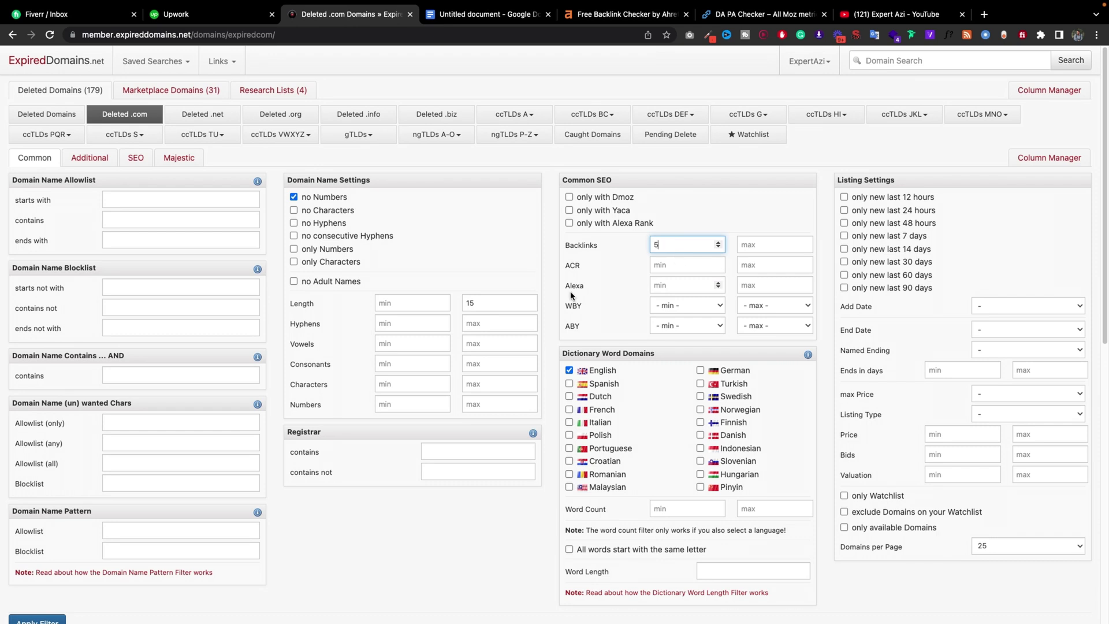
key("Tab")
scroll(517, 282, "down", 3)
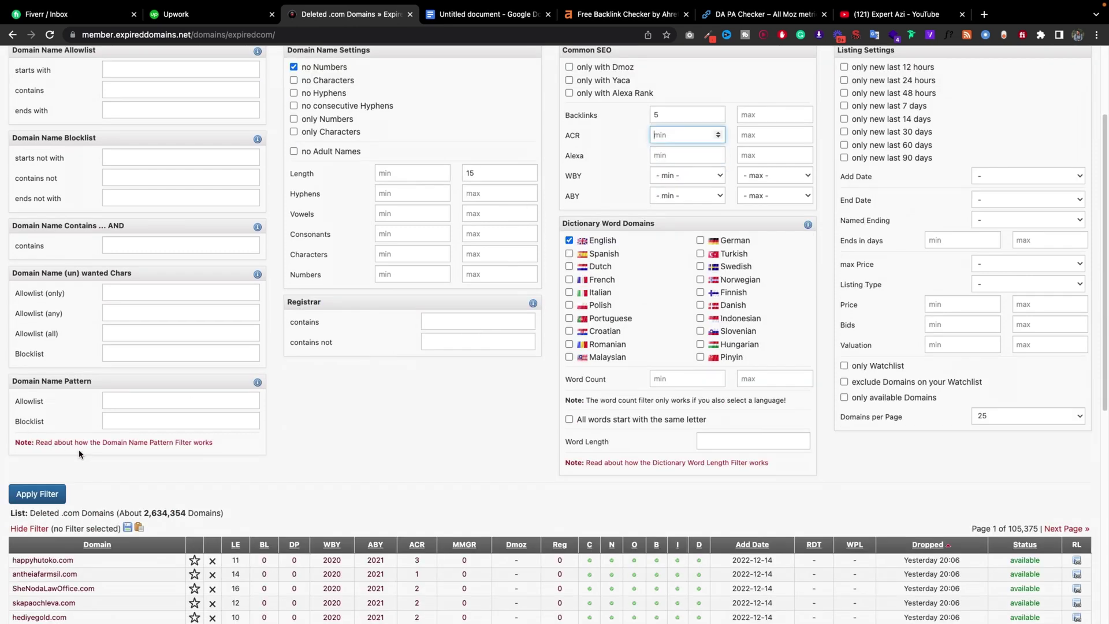
left_click(37, 498)
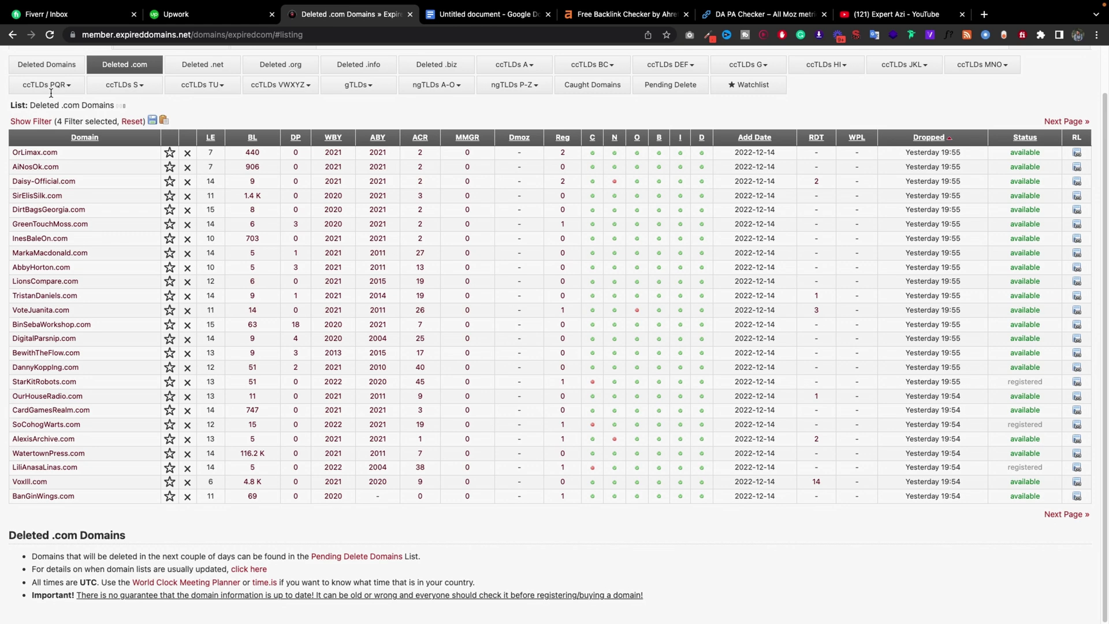
Step: Add a domain-name 'contains design' filter and apply it, leaving about 316 domains on 13 pages
scroll(35, 157, "up", 1)
left_click(29, 144)
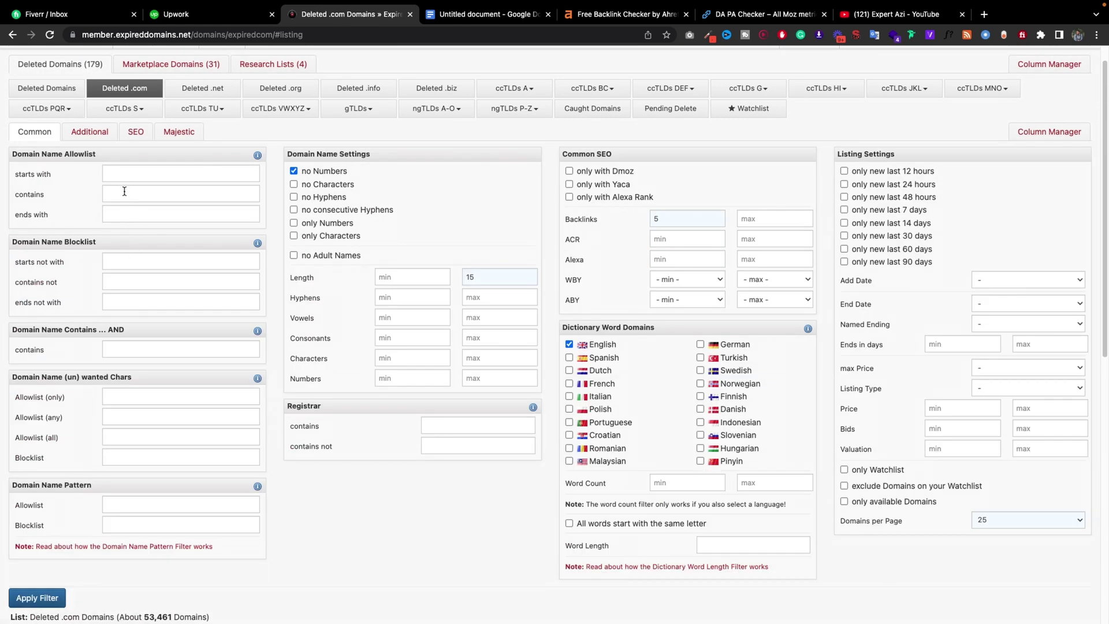
left_click(129, 174)
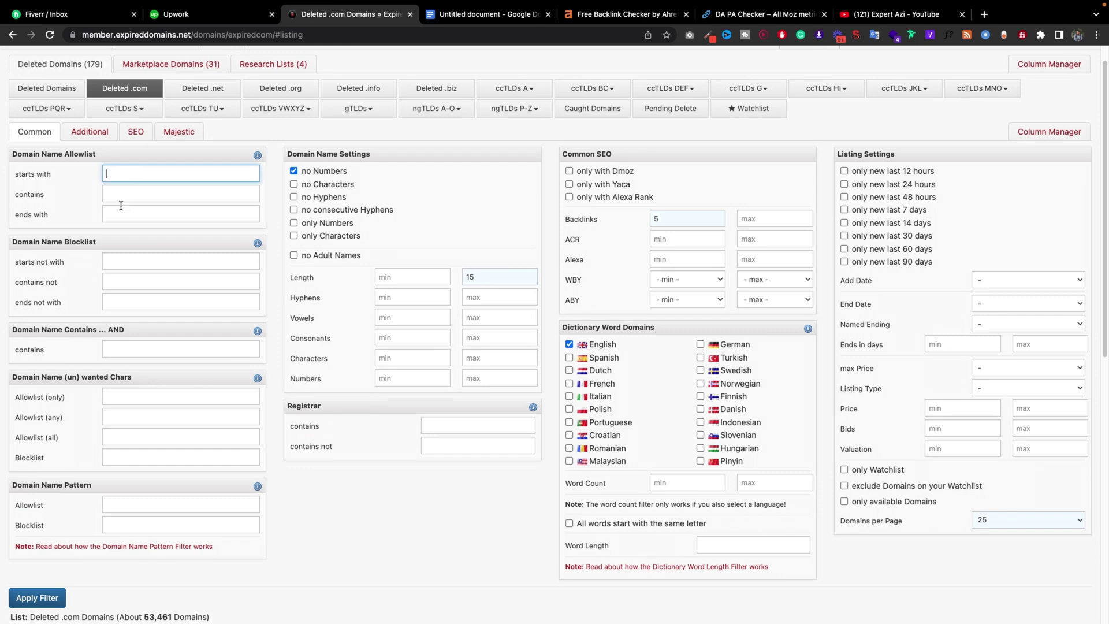
left_click(123, 194)
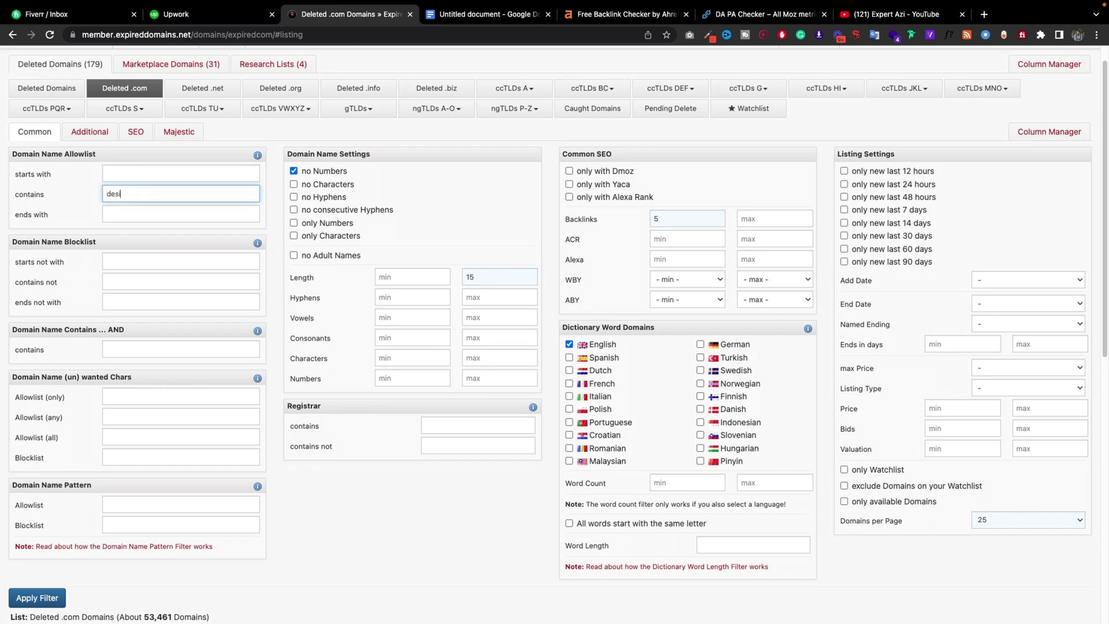
scroll(174, 237, "down", 1)
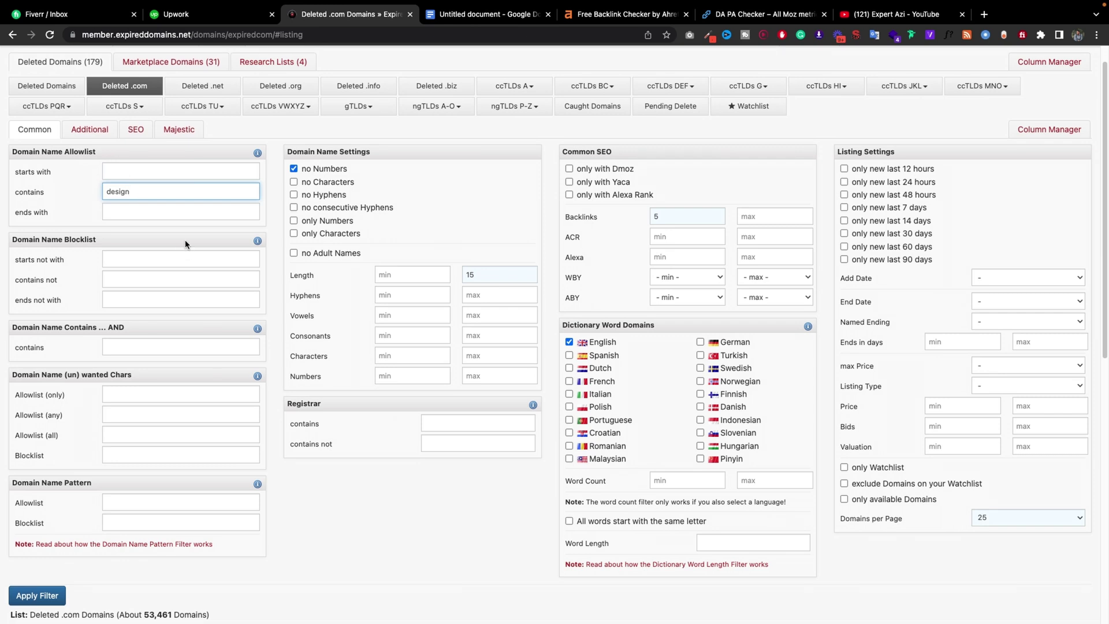
scroll(176, 238, "down", 1)
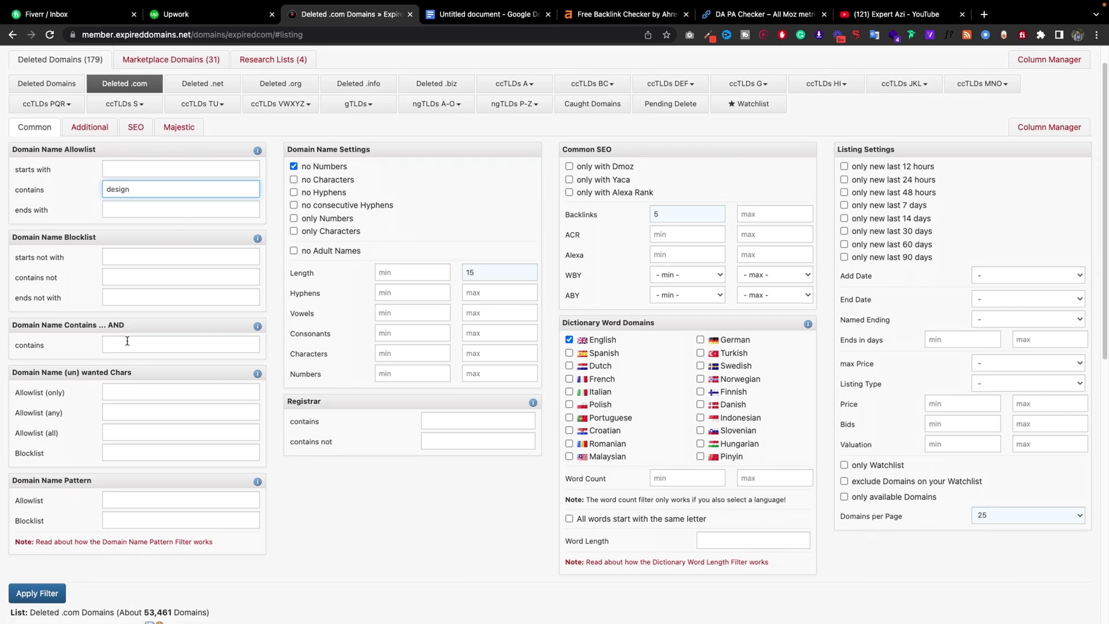
left_click(47, 589)
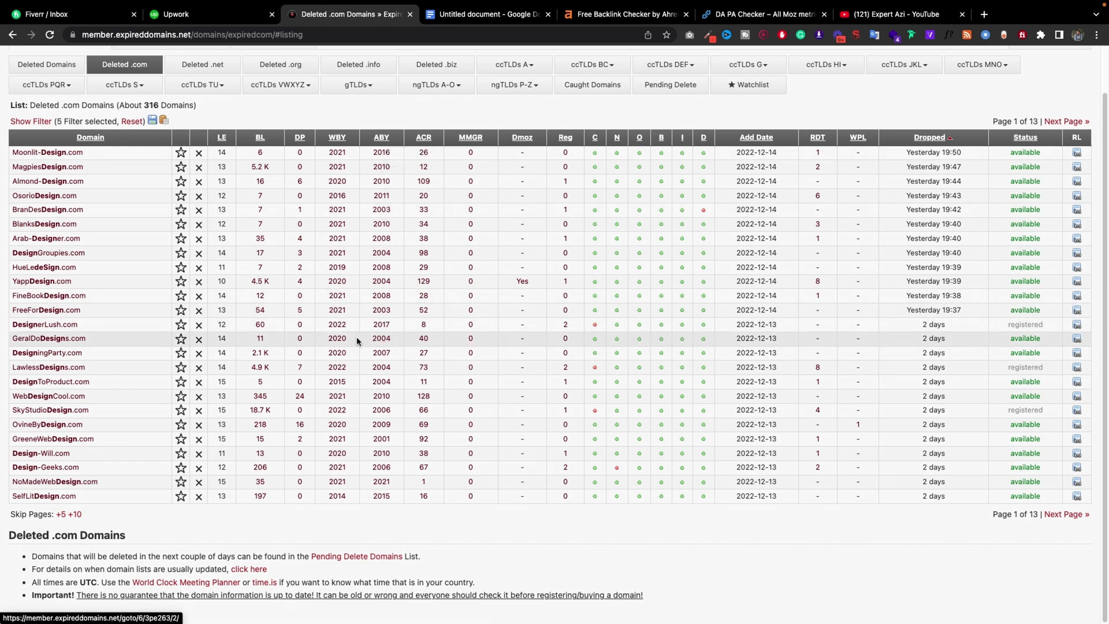
Step: Raise the minimum backlinks filter from 5 to 50 and reapply, leaving about 53 design domains
mouse_move(375, 343)
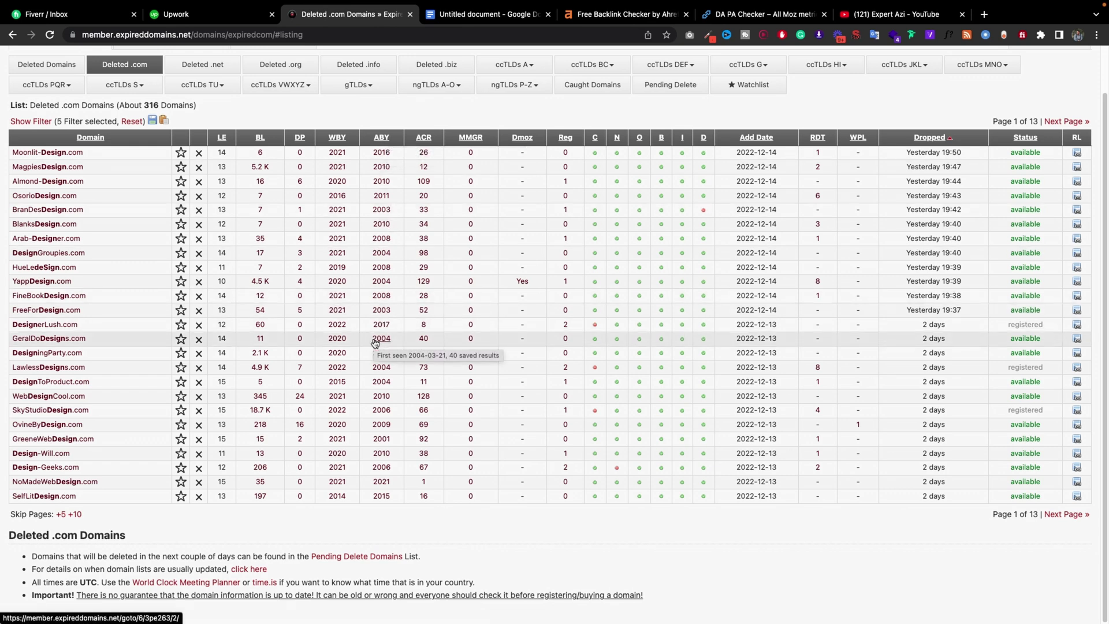
mouse_move(342, 340)
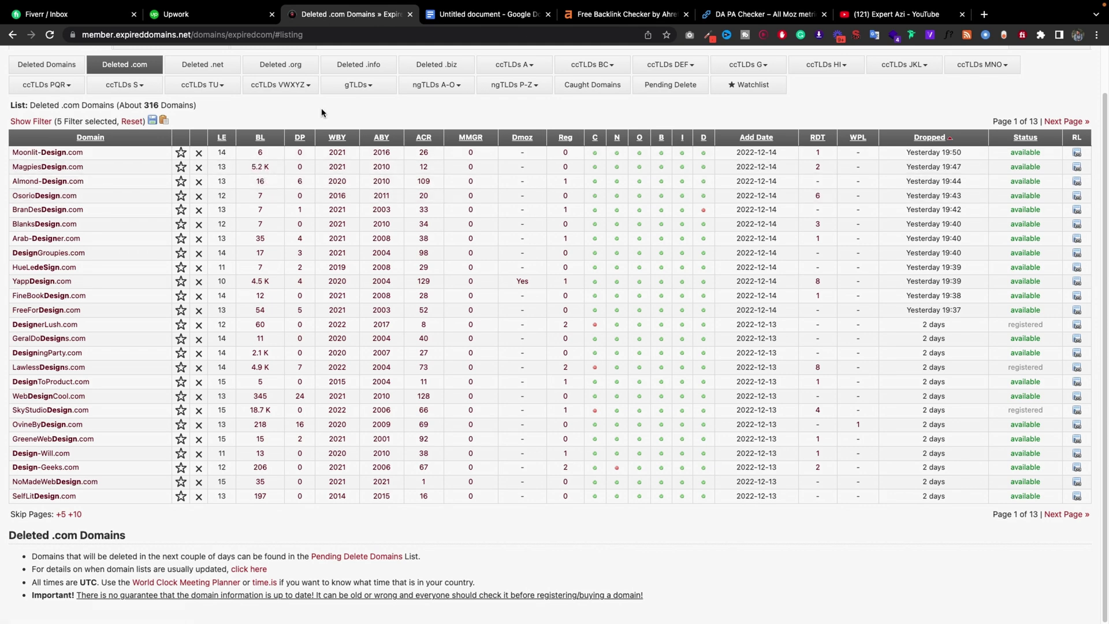
scroll(322, 112, "up", 2)
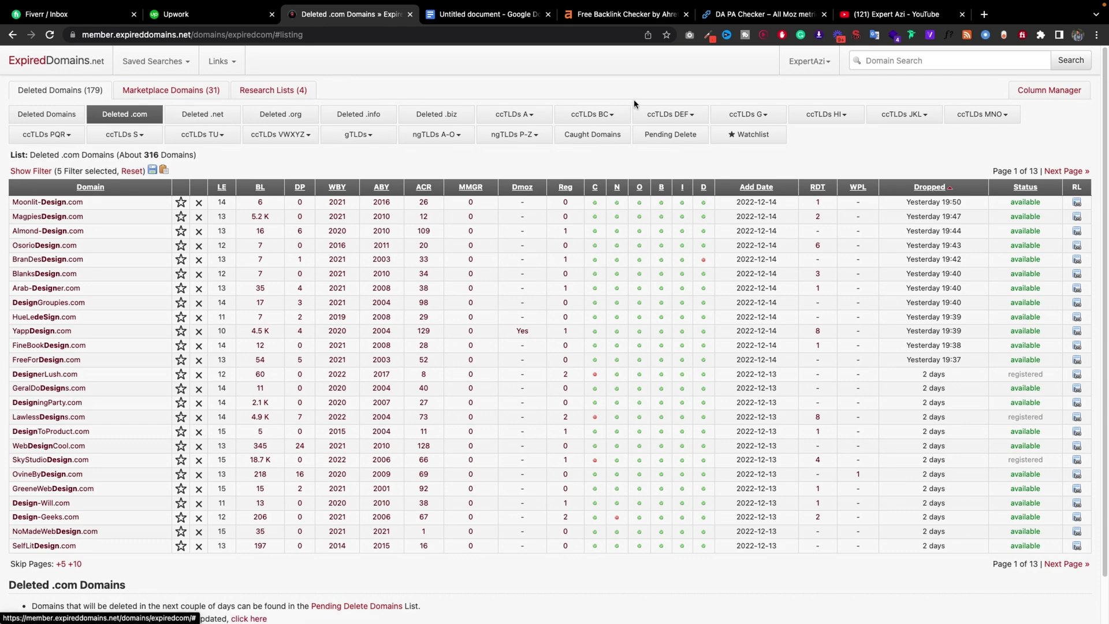
left_click(30, 171)
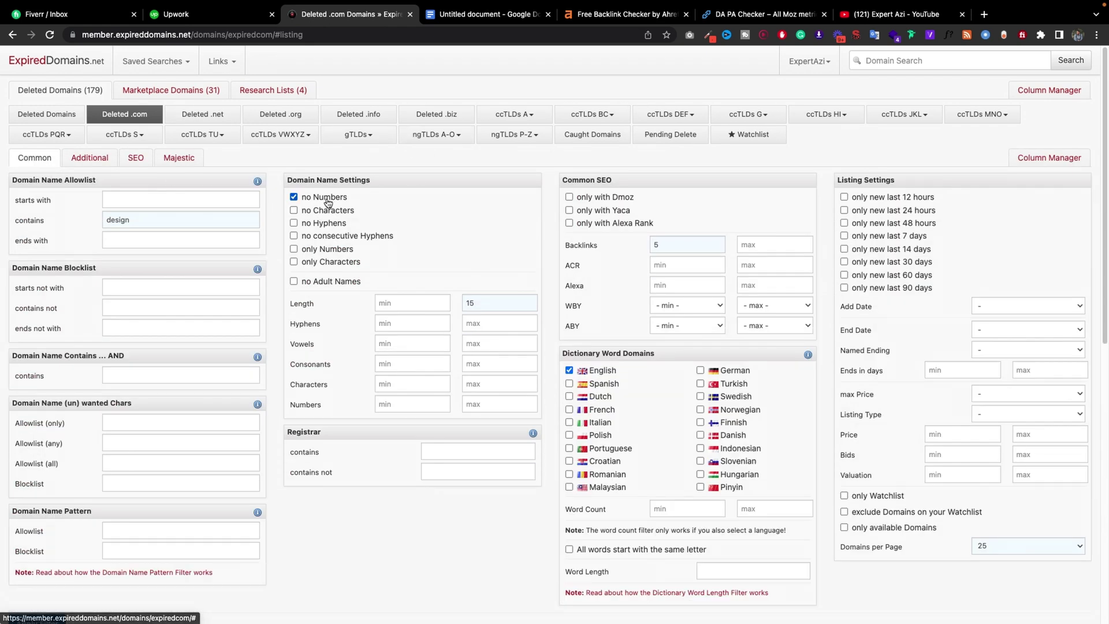
left_click(682, 251)
type("0")
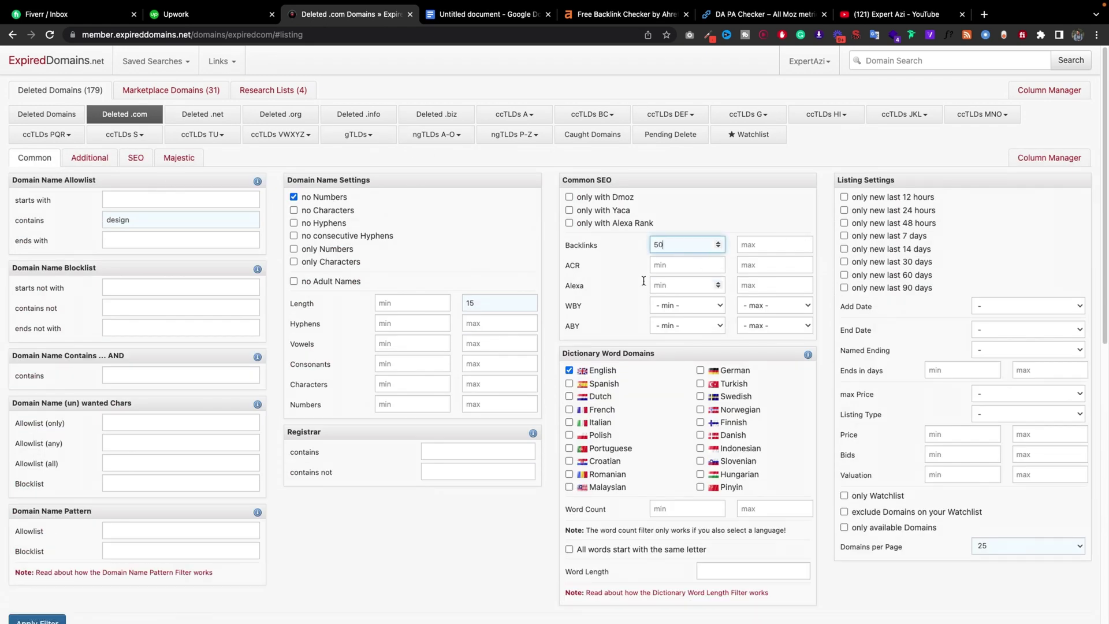
scroll(718, 285, "down", 6)
scroll(699, 184, "up", 3)
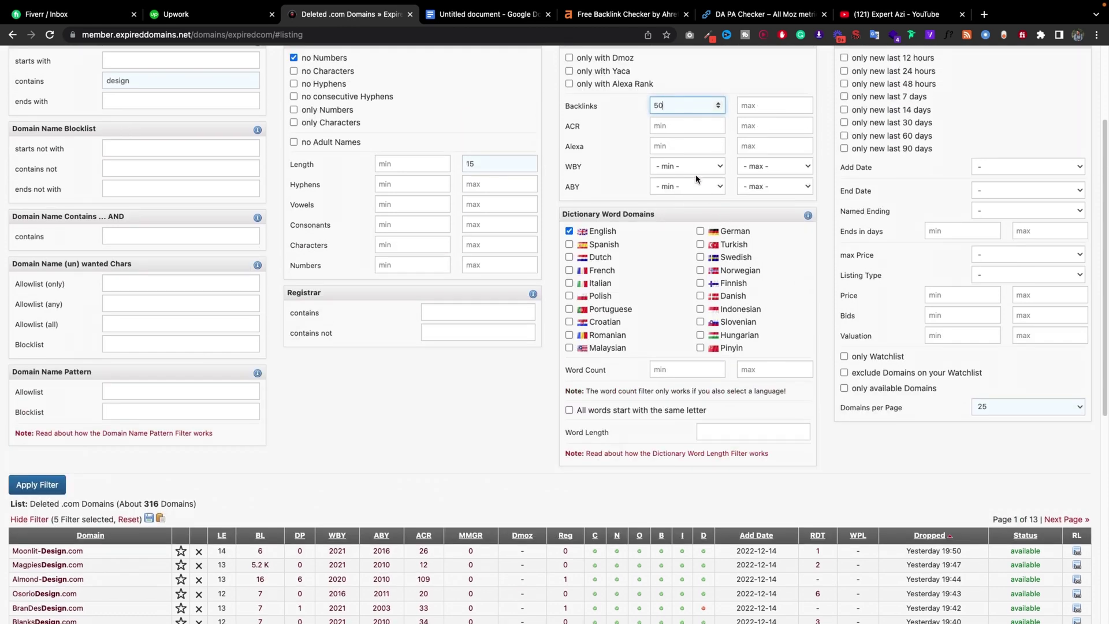
scroll(437, 252, "down", 5)
left_click(37, 231)
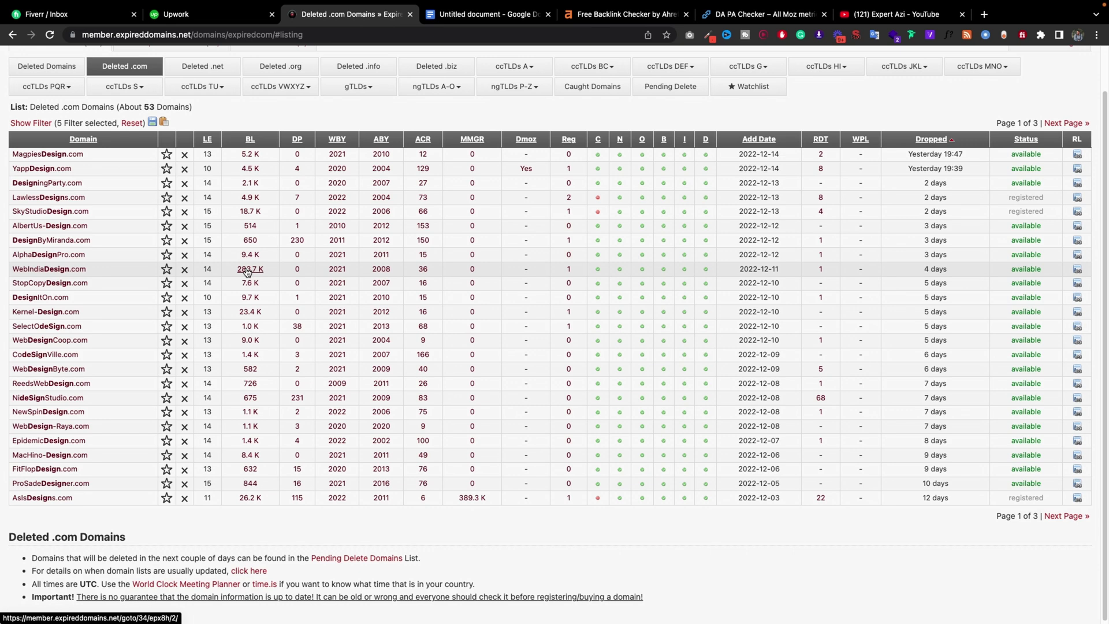
mouse_move(247, 272)
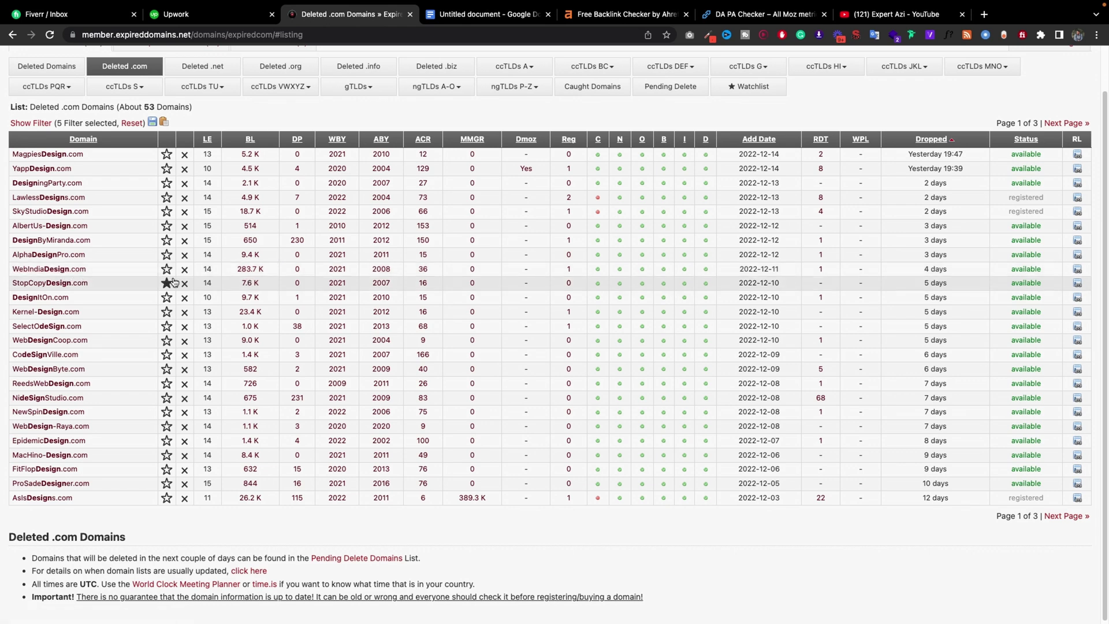
Step: Select and copy WebIndiaDesign.com from the filtered results, then bring up the Ahrefs Backlink Checker
left_click_drag(87, 269, 9, 271)
right_click(38, 267)
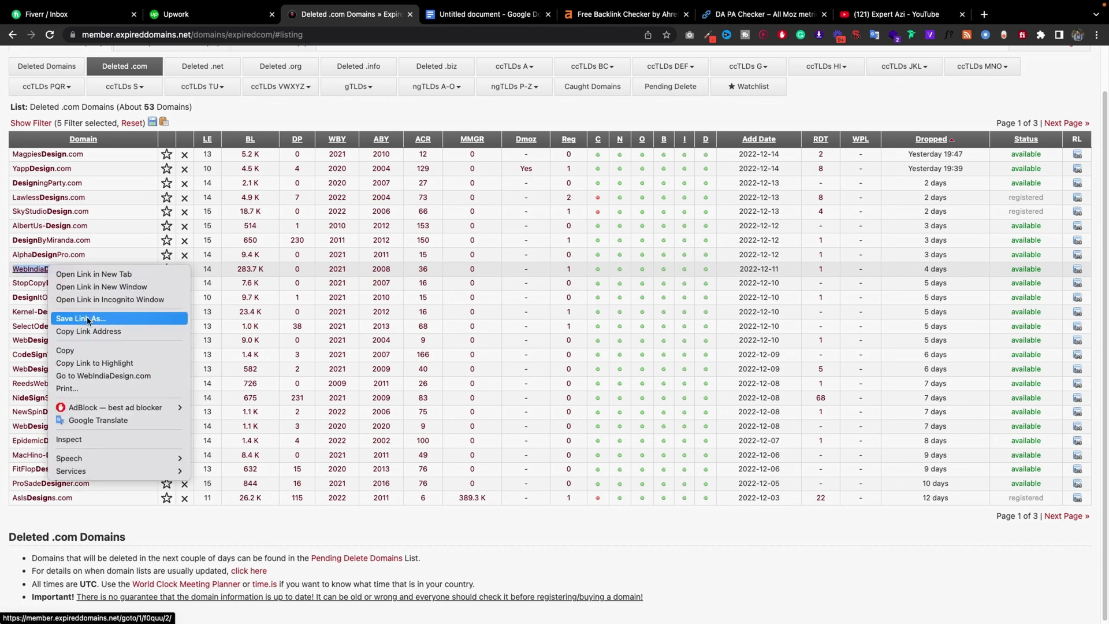
left_click(86, 350)
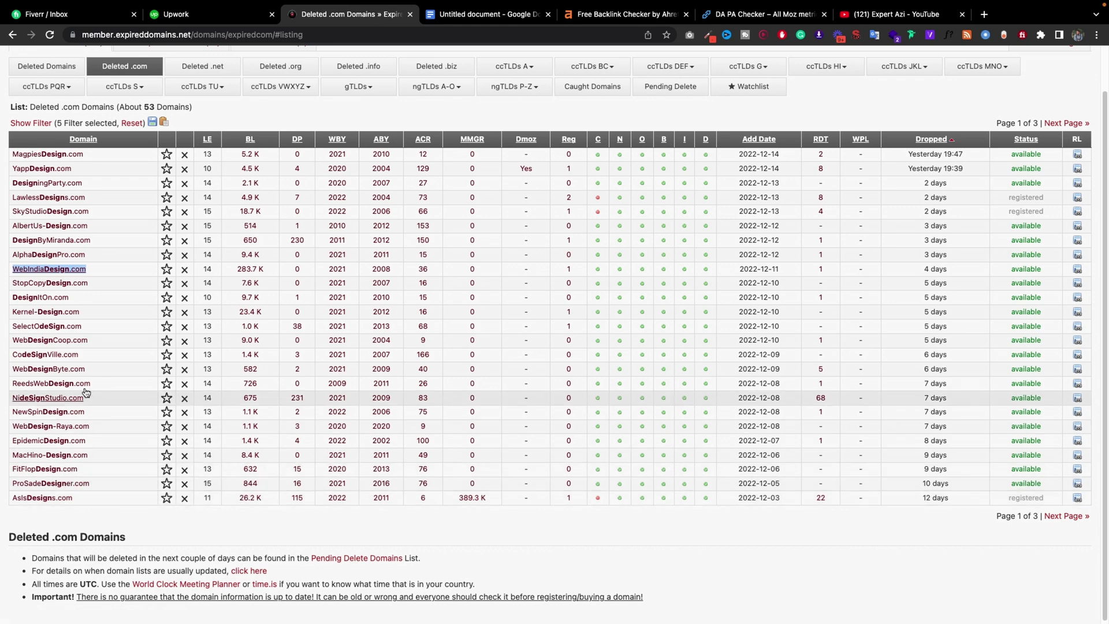
right_click(60, 271)
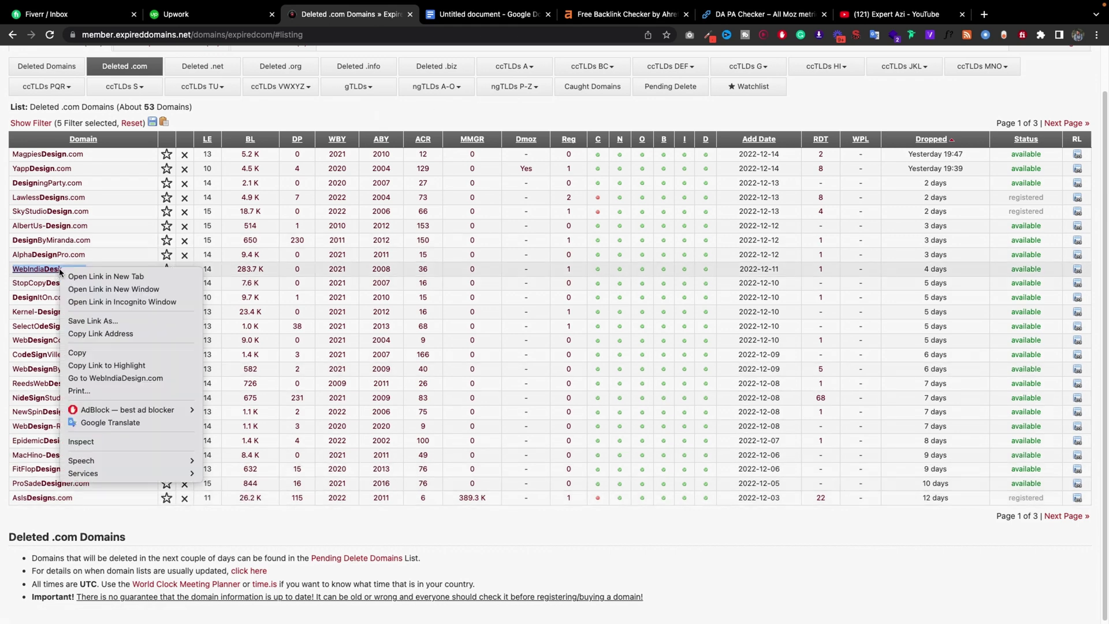
left_click(74, 352)
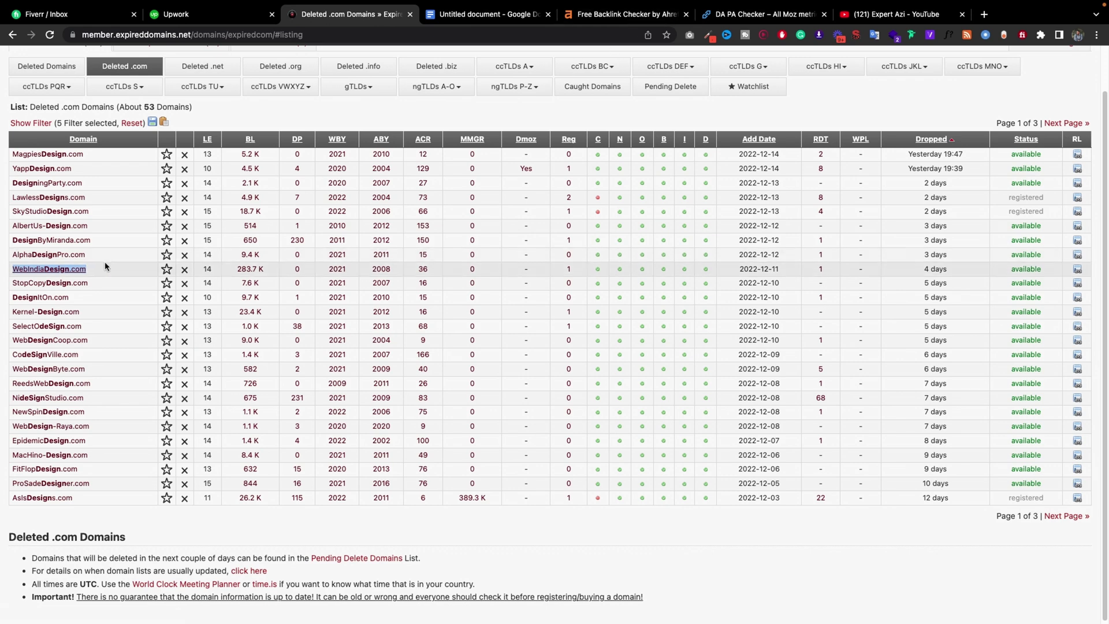
left_click(588, 21)
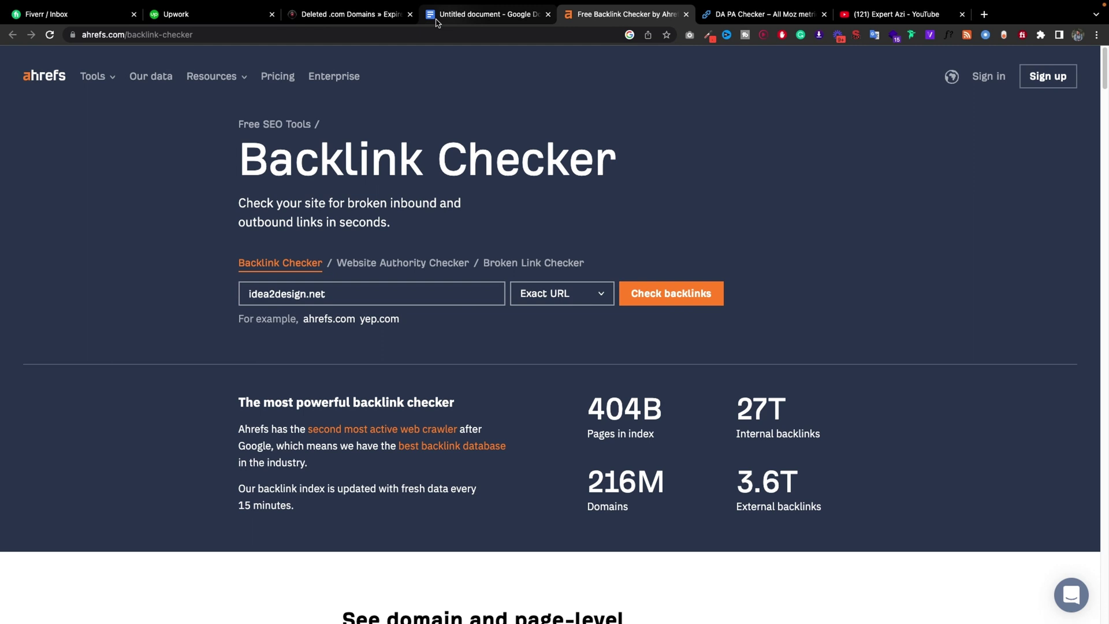
Step: Copy the websiteseochecker.com URL from the Google Docs notes and load it in a new tab
left_click(467, 17)
double_click(441, 437)
left_click(486, 437)
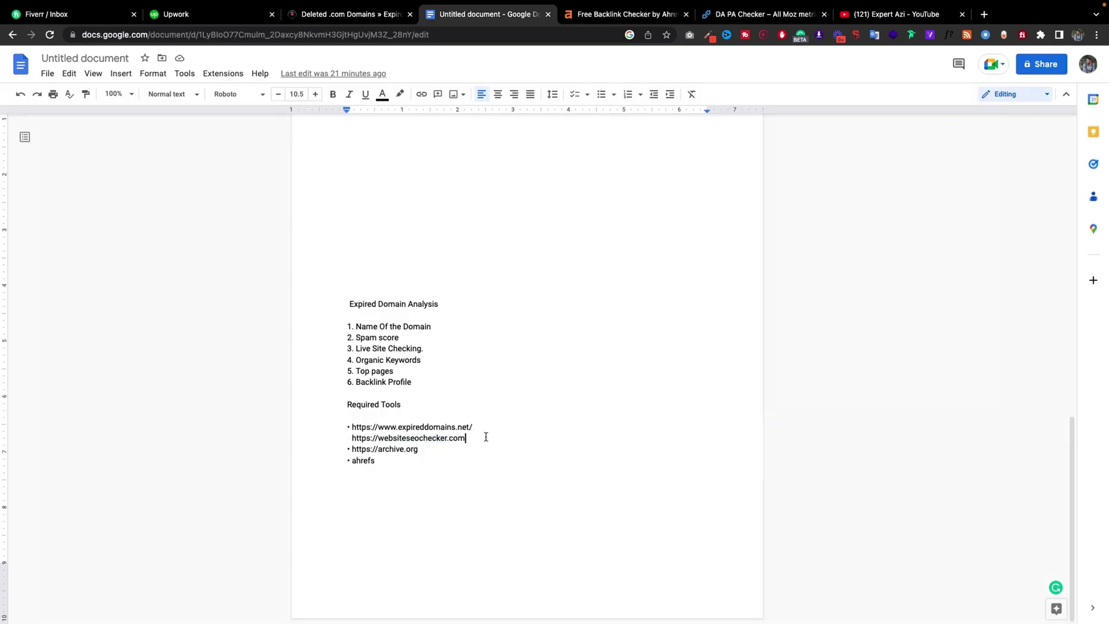
left_click_drag(482, 438, 350, 435)
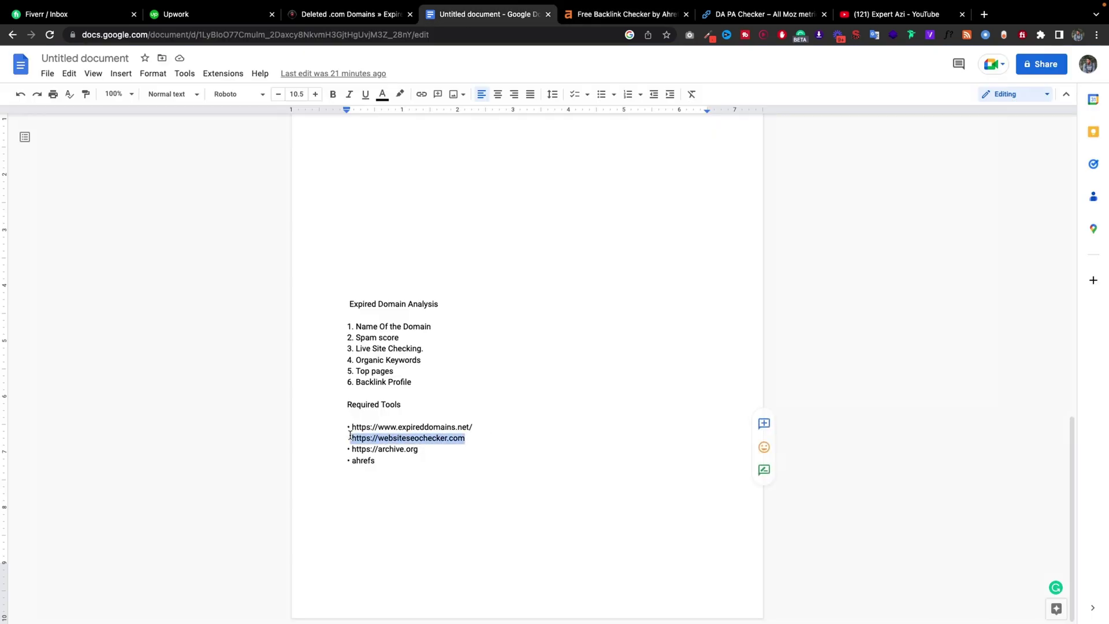
right_click(391, 438)
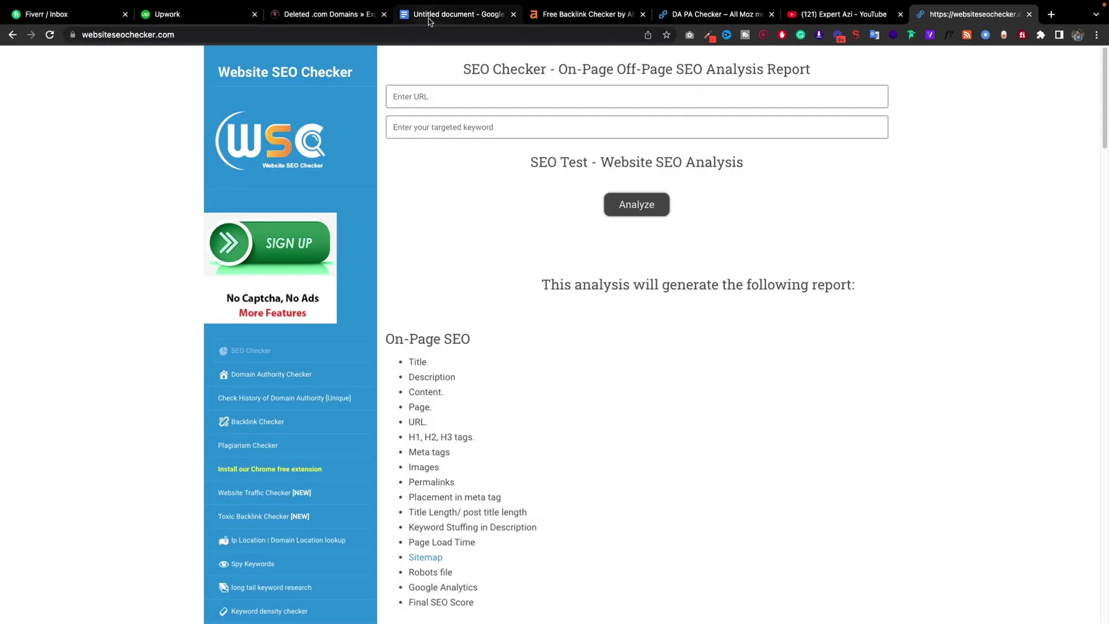
left_click(457, 14)
Step: Copy WebIndiaDesign.com again from the domain list and close the extra tab to reveal the DA PA Checker
left_click(330, 13)
right_click(71, 268)
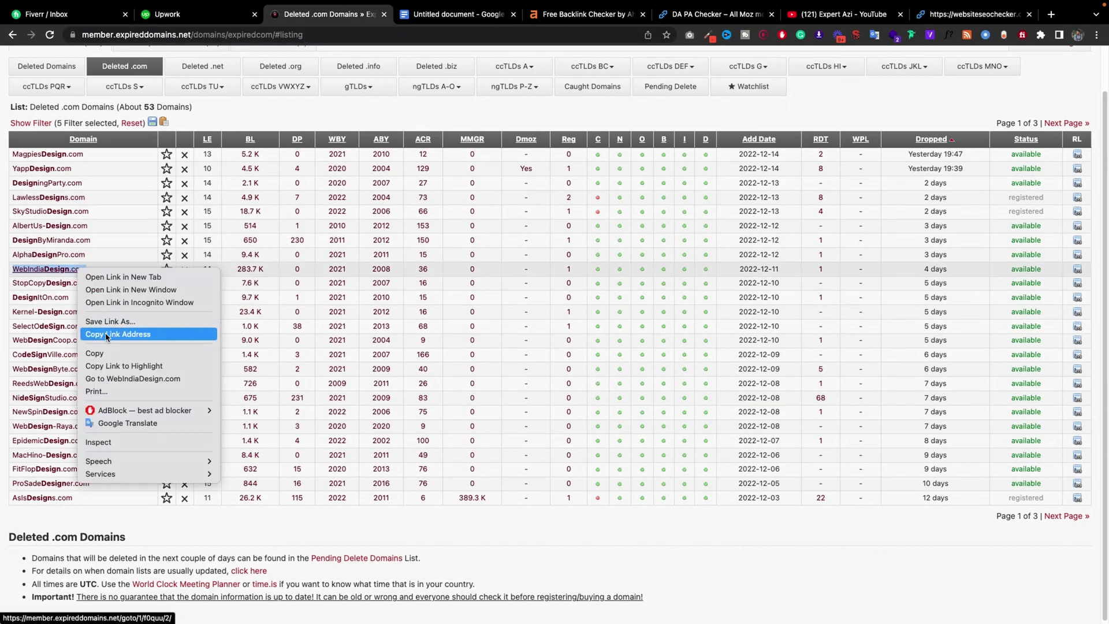
left_click(101, 354)
left_click(967, 21)
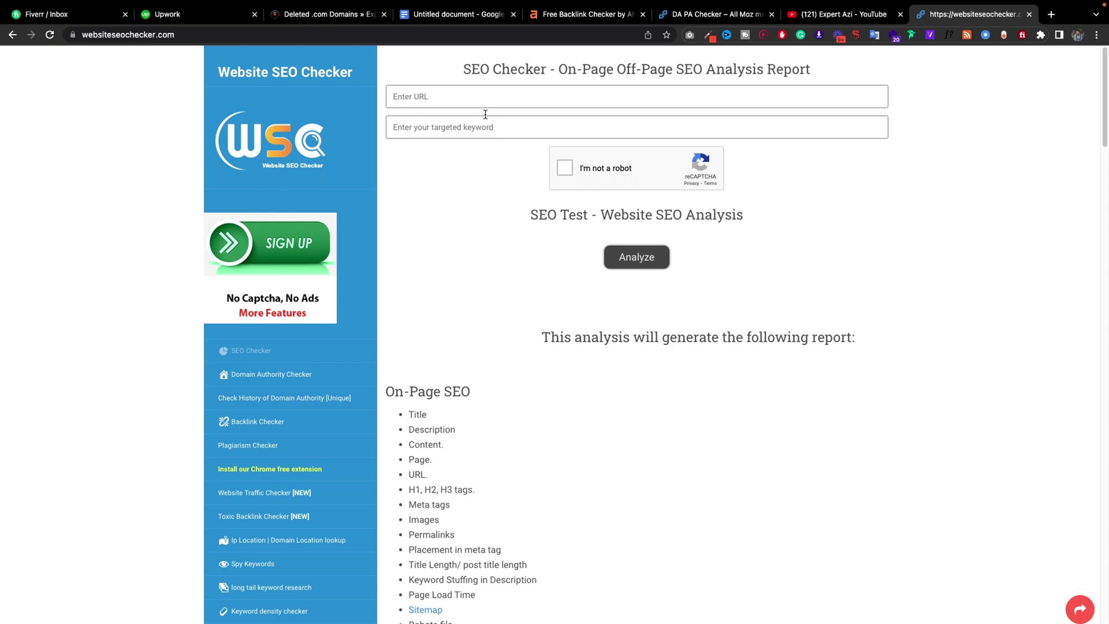
scroll(271, 422, "down", 1)
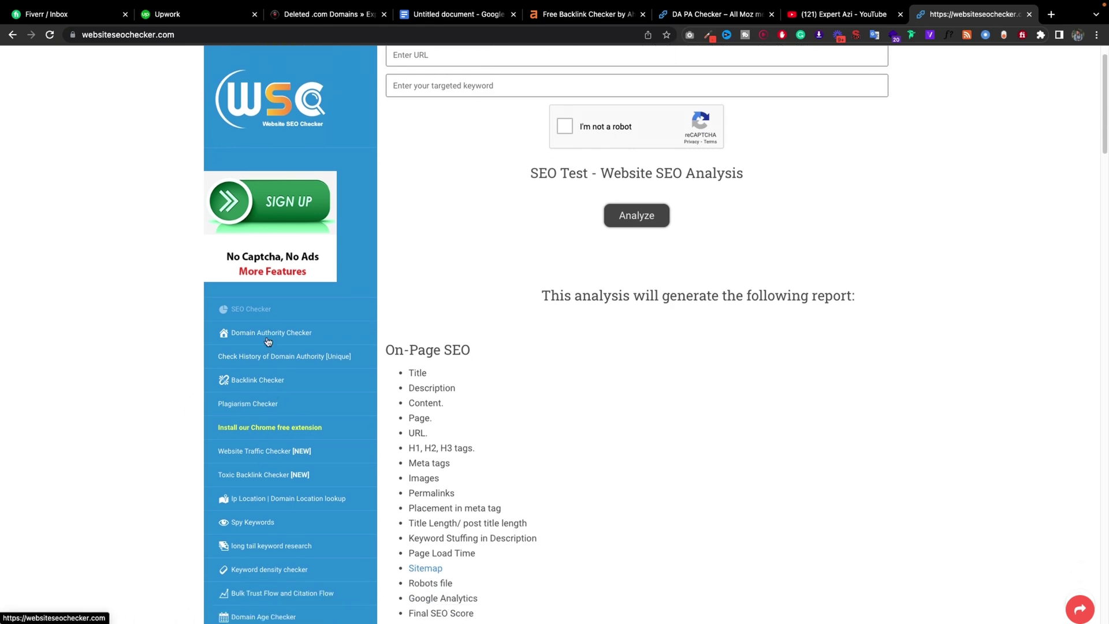
key("super+w")
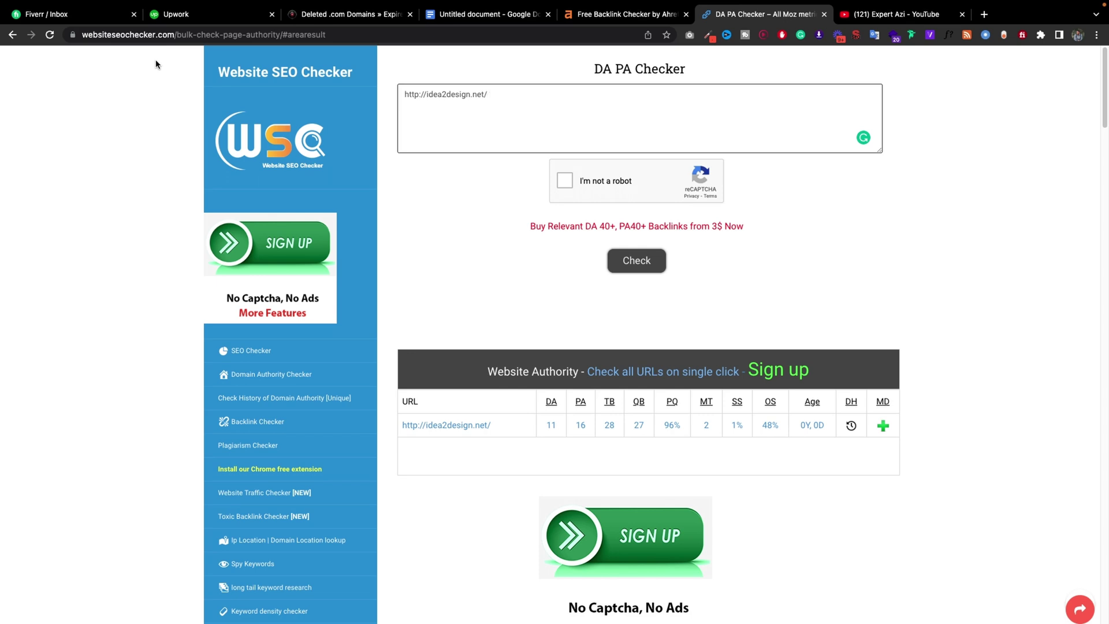
Step: Run the DA PA Checker on WebIndiaDesign.com, getting DA 6, PA 13 and a 67% spam score
key("super+a")
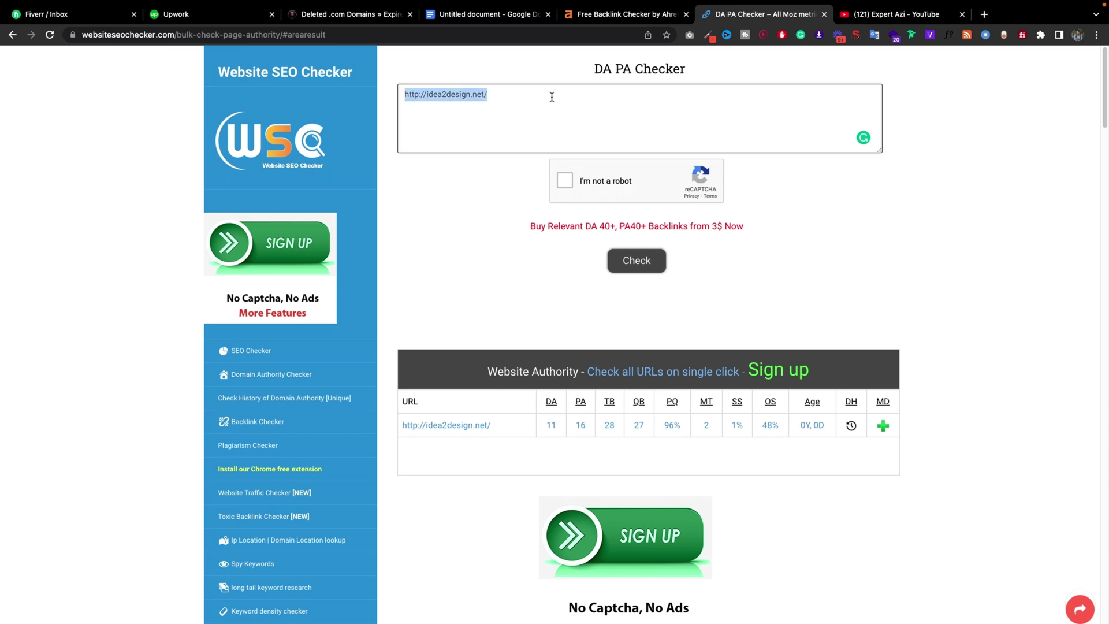
key("super+v")
left_click(586, 178)
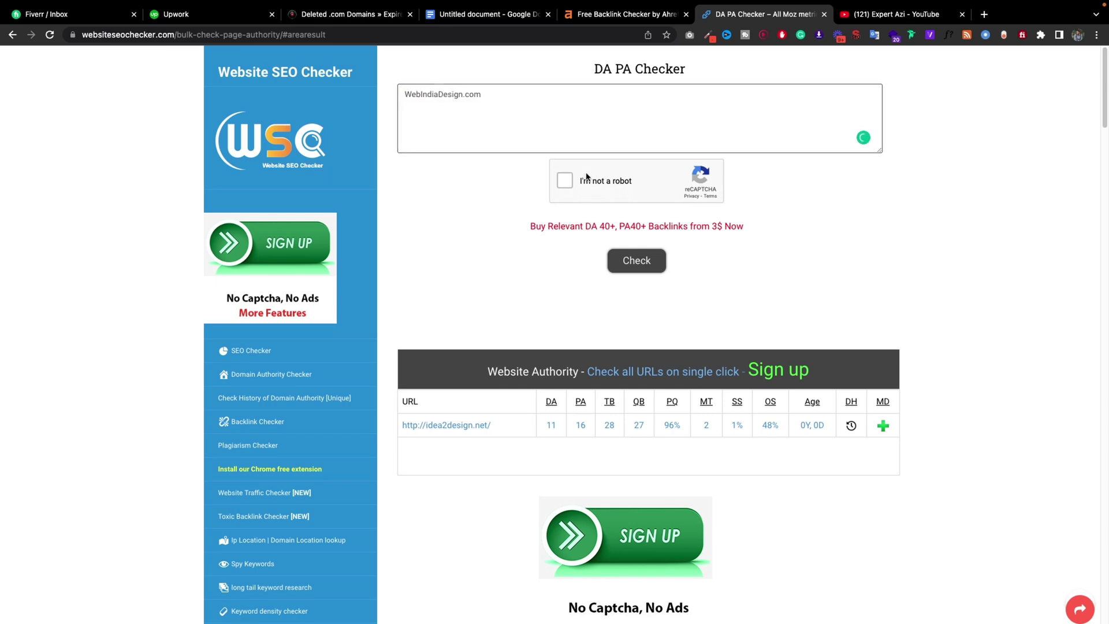
left_click(642, 267)
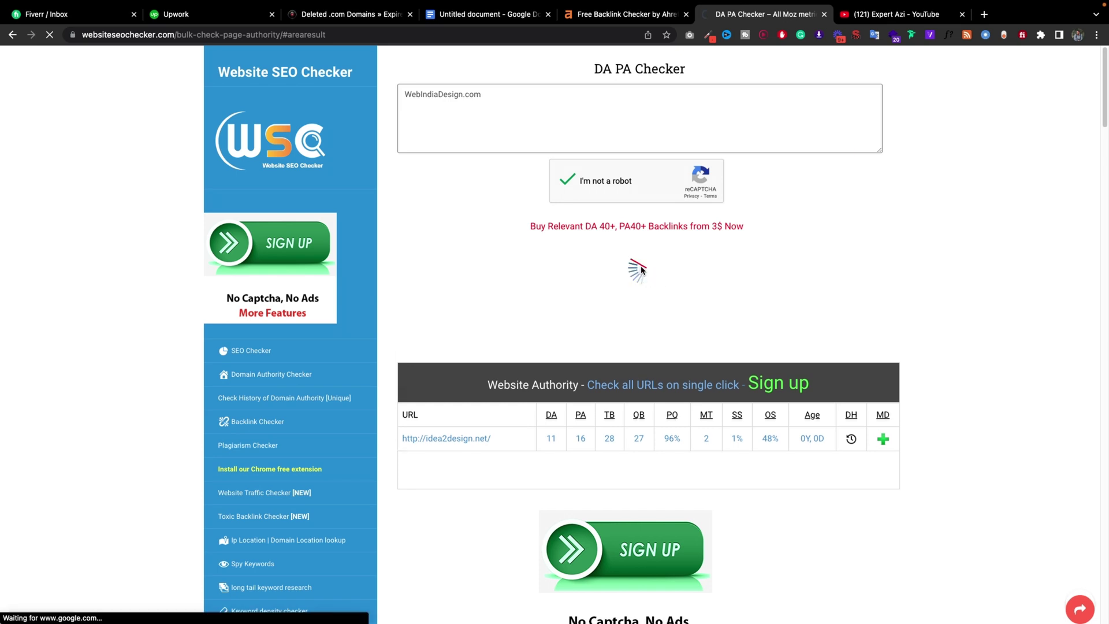
scroll(636, 255, "down", 3)
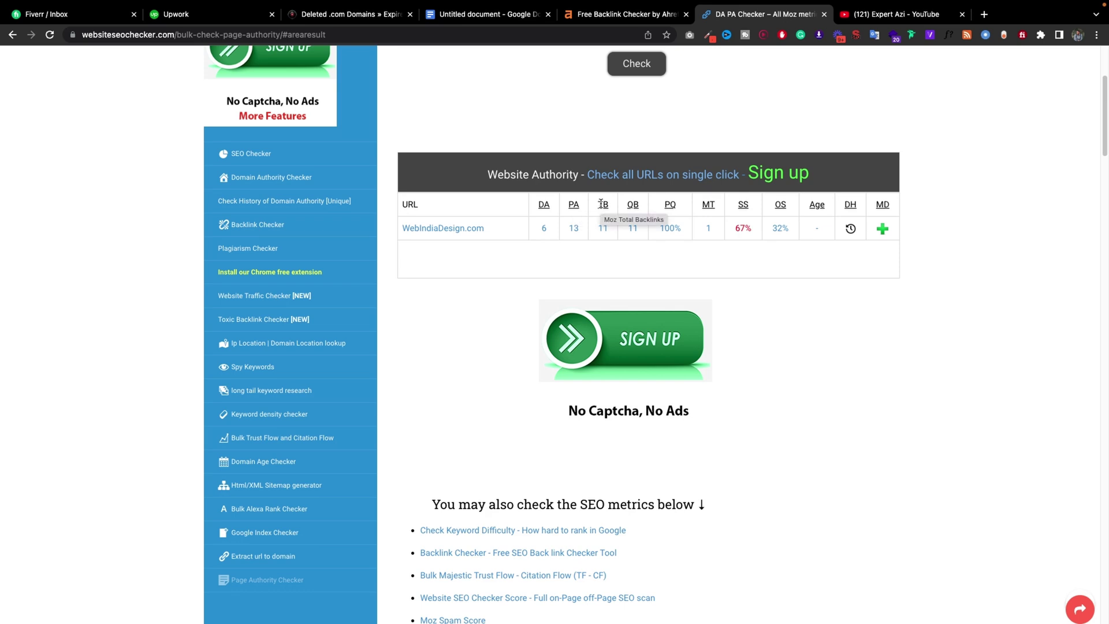
mouse_move(743, 202)
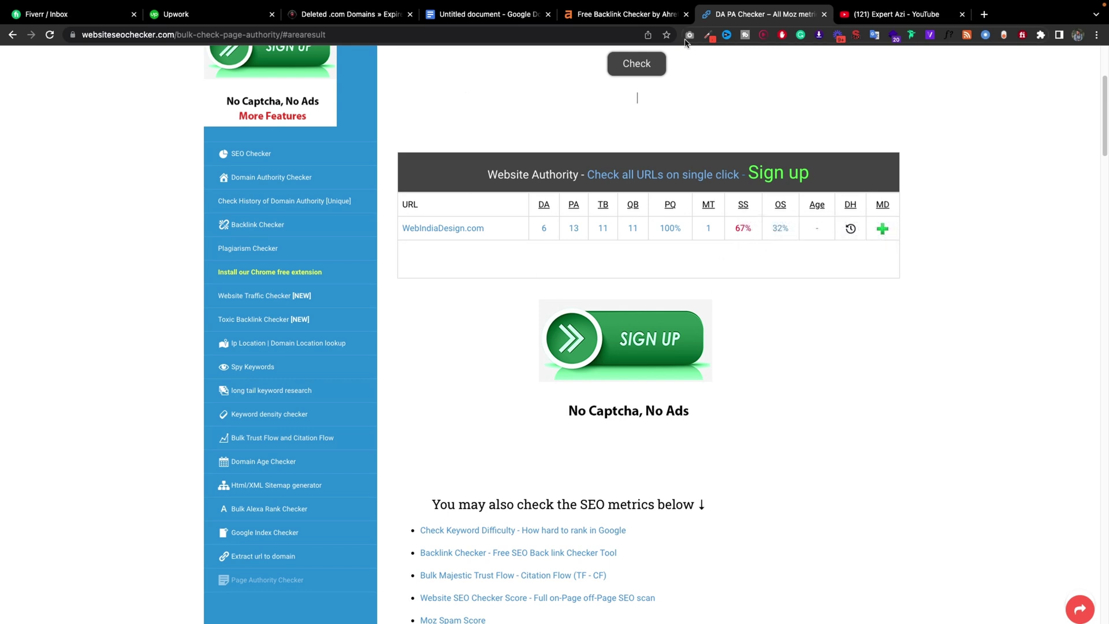
left_click(601, 15)
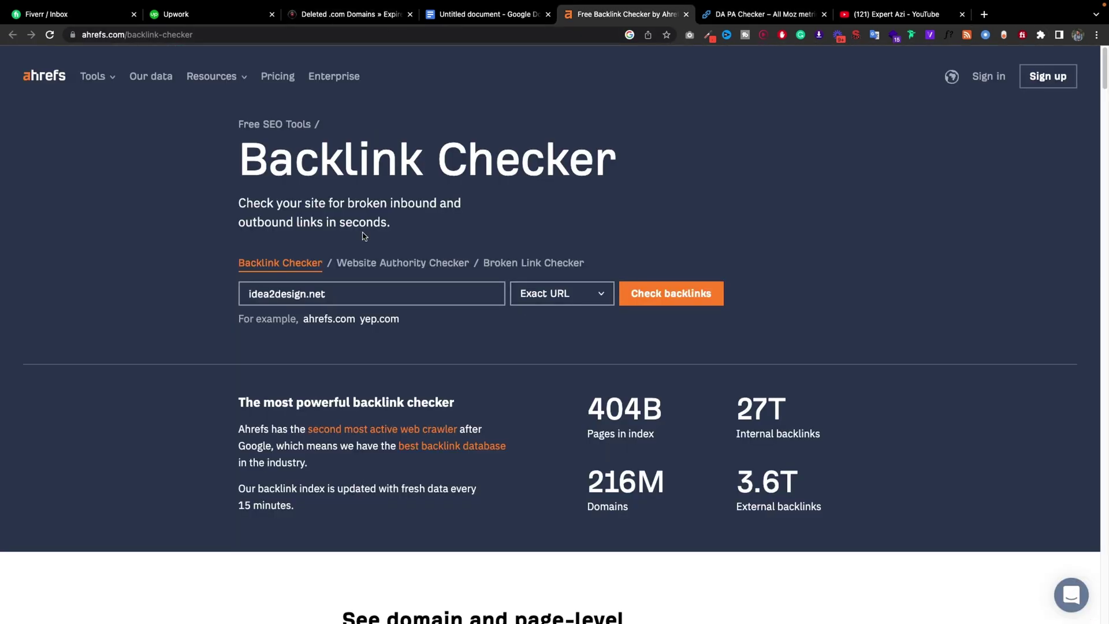
Step: Run an Exact URL Ahrefs backlink check on WebIndiaDesign.com: DR 27, 144 backlinks from 3 websites
double_click(372, 282)
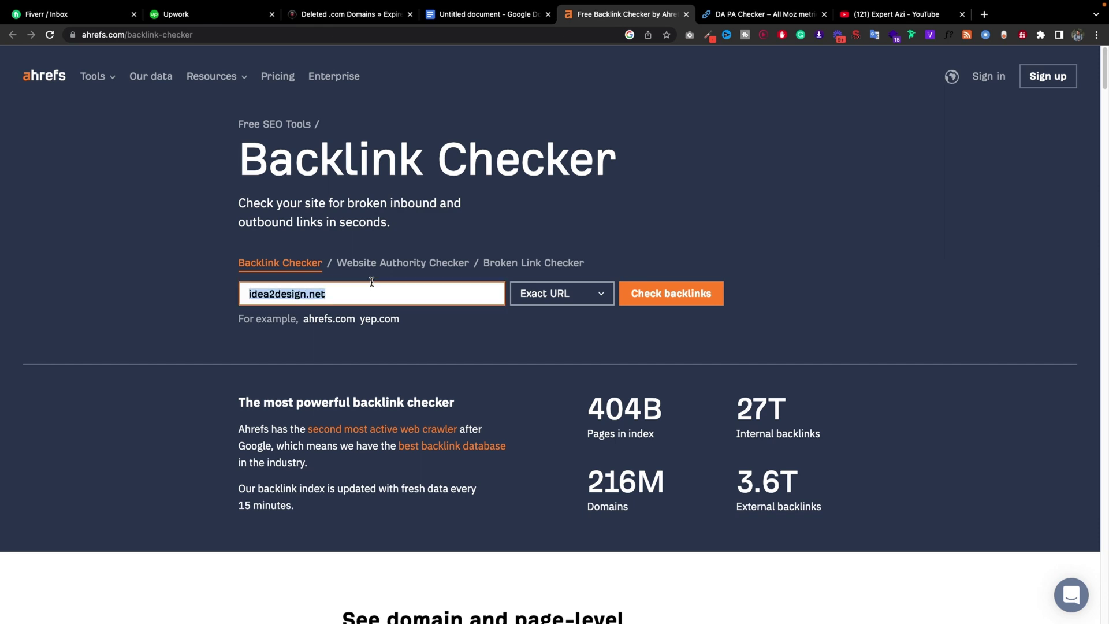
key("super+v")
left_click(589, 293)
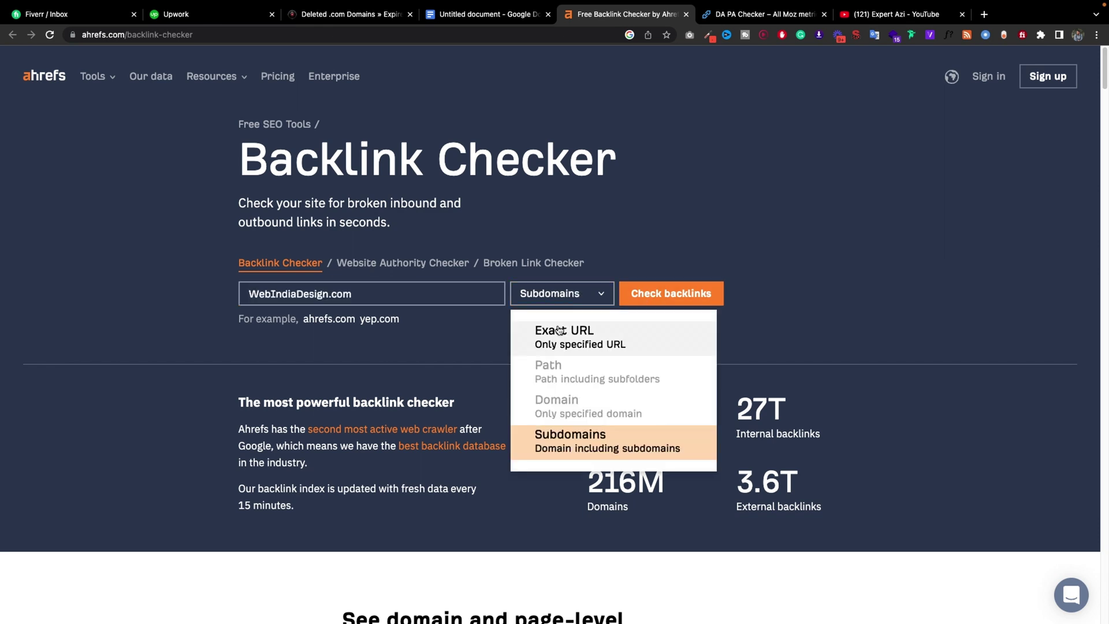
left_click(549, 333)
left_click(670, 292)
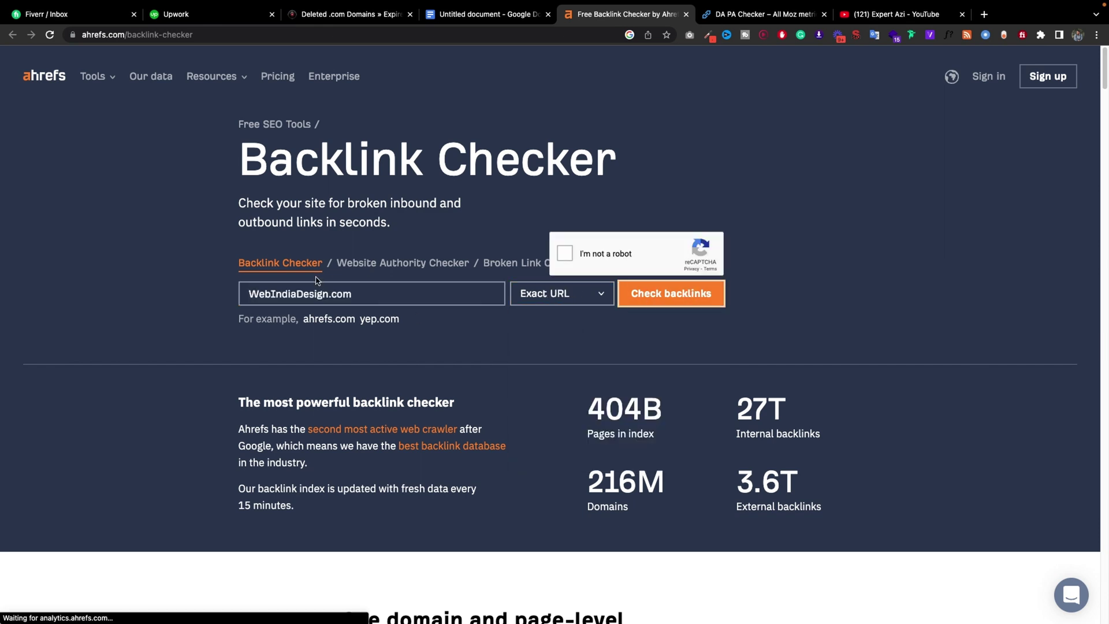
left_click(565, 253)
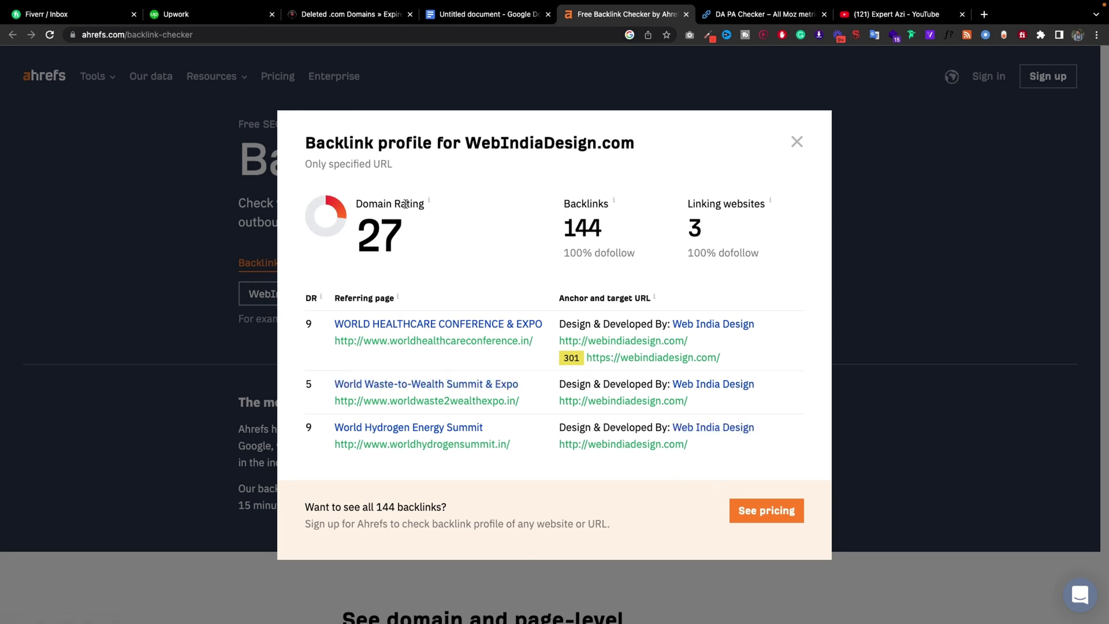
mouse_move(422, 199)
left_click(797, 143)
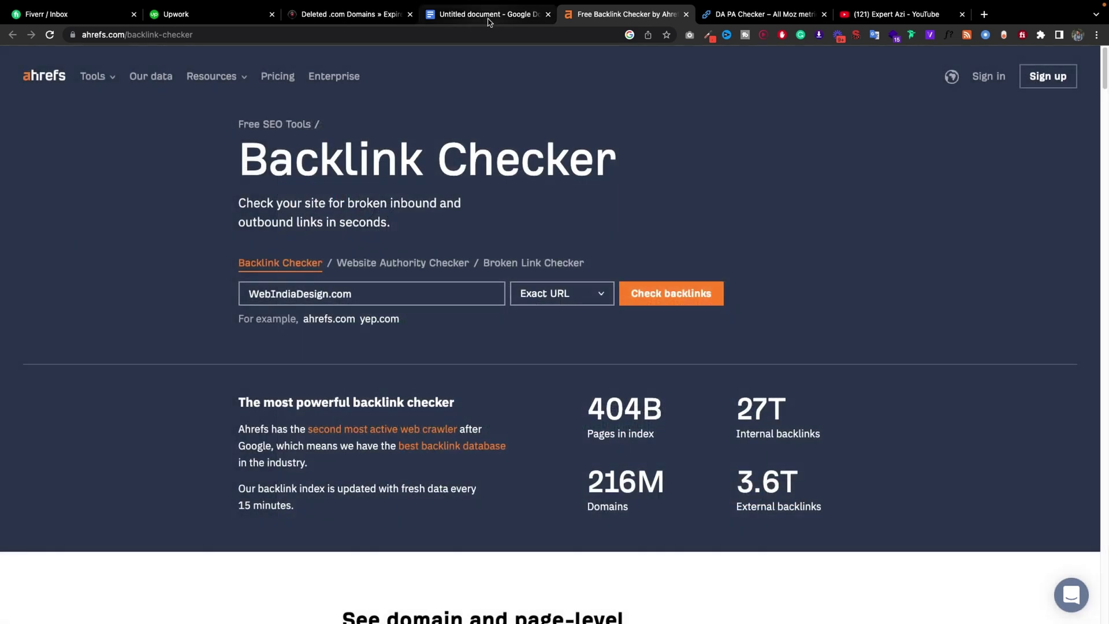
left_click(488, 22)
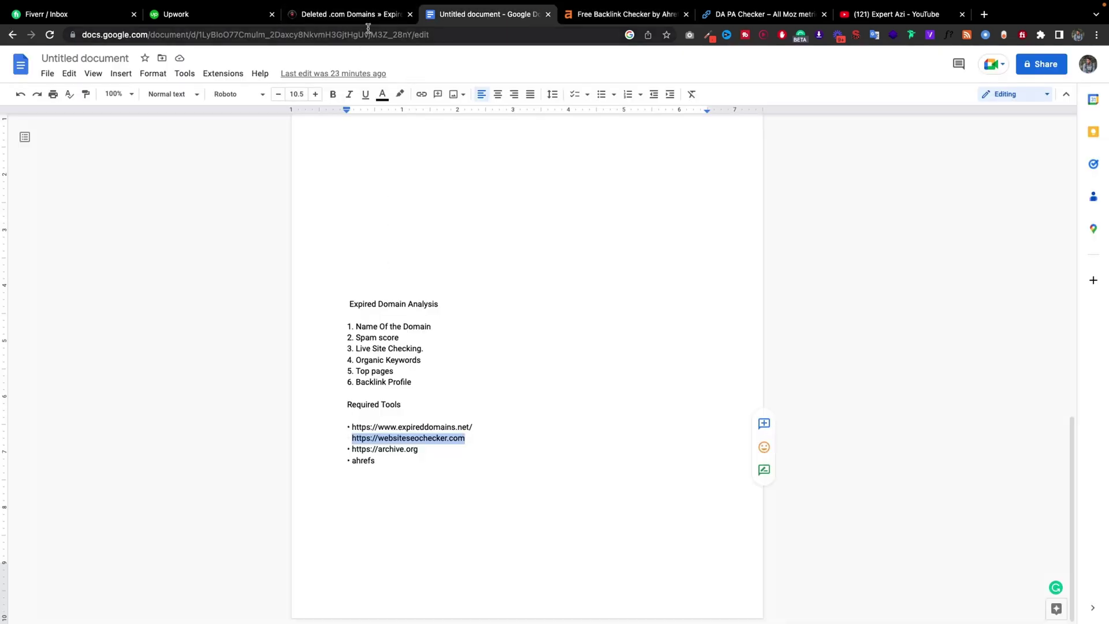
Step: Copy WebIndiaDesign.com again from the ExpiredDomains.net list and open a blank browser tab
left_click(353, 14)
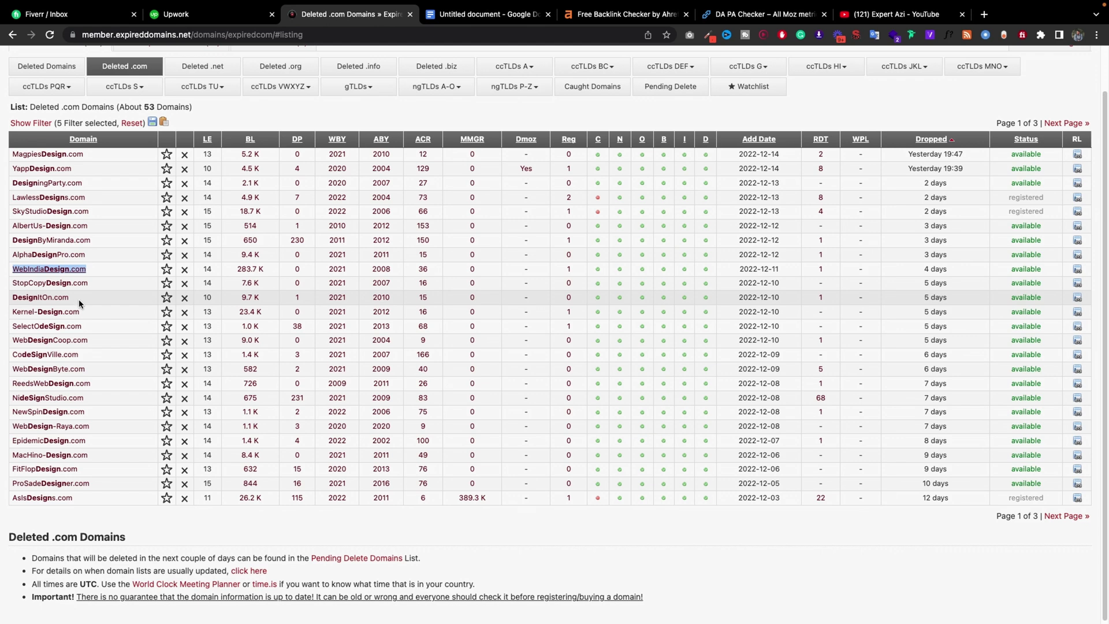
right_click(72, 269)
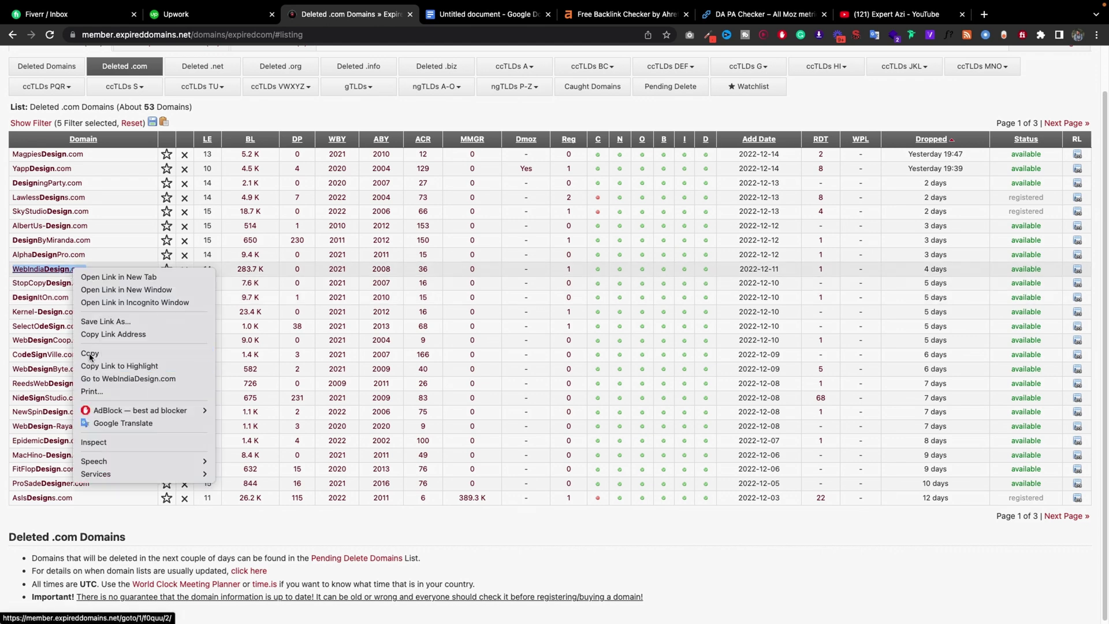
left_click(89, 353)
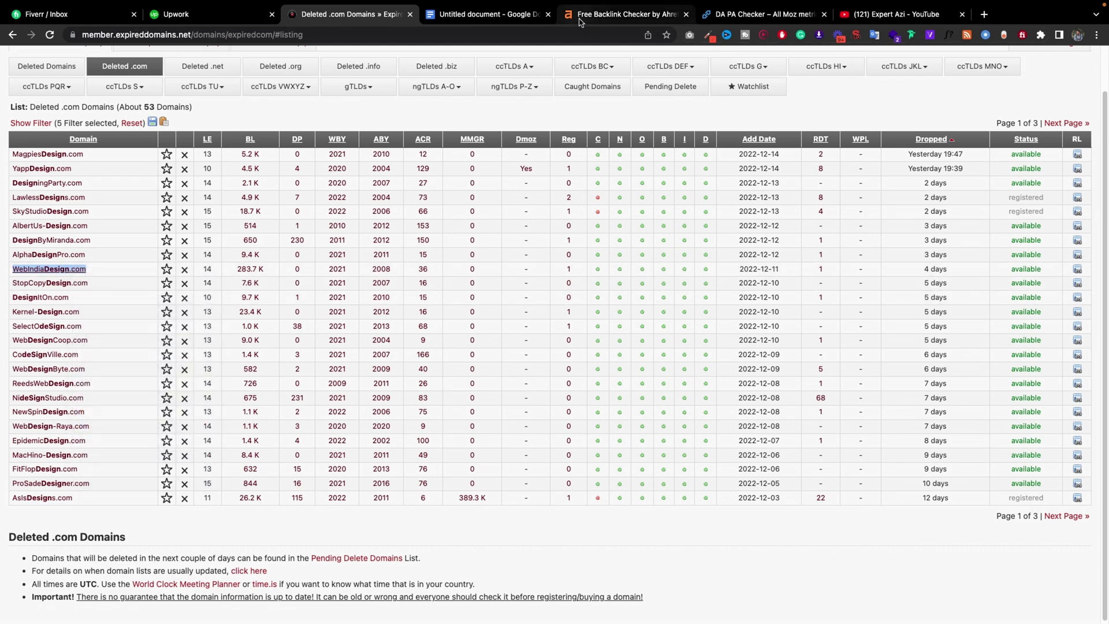
key("ctrl+t")
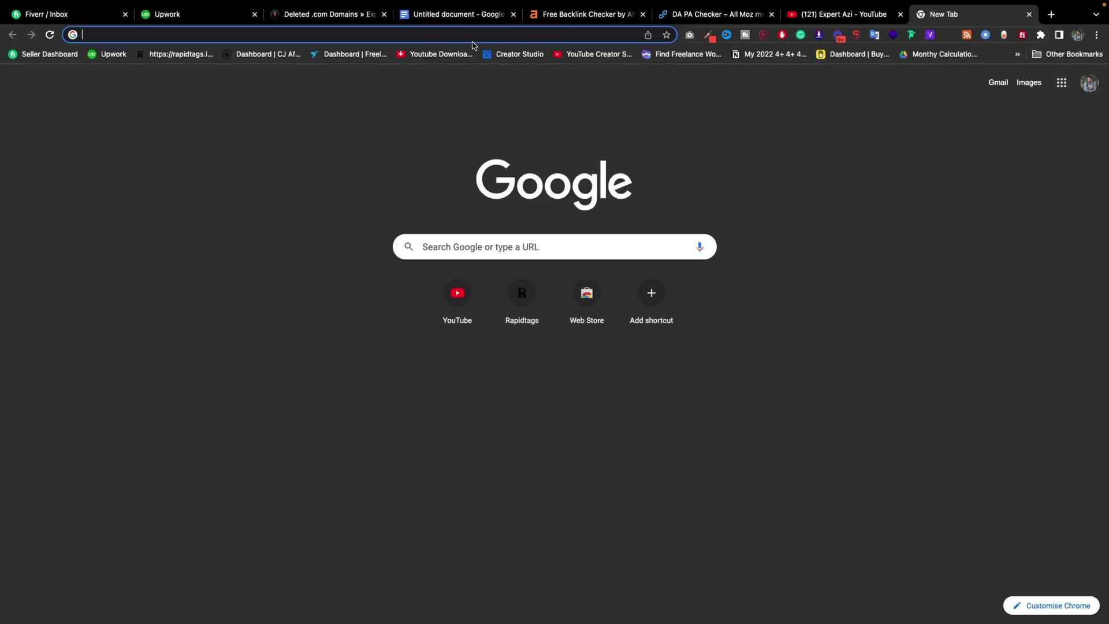
Step: Go to the Internet Archive and search the Wayback Machine for WebIndiaDesign.com
type("ar")
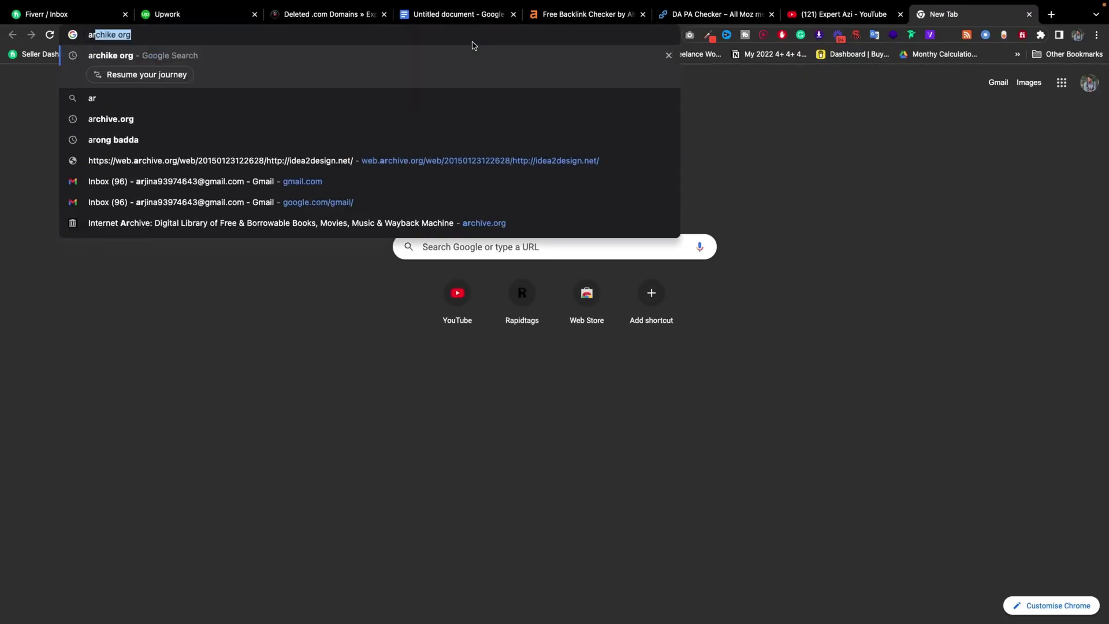
type("v")
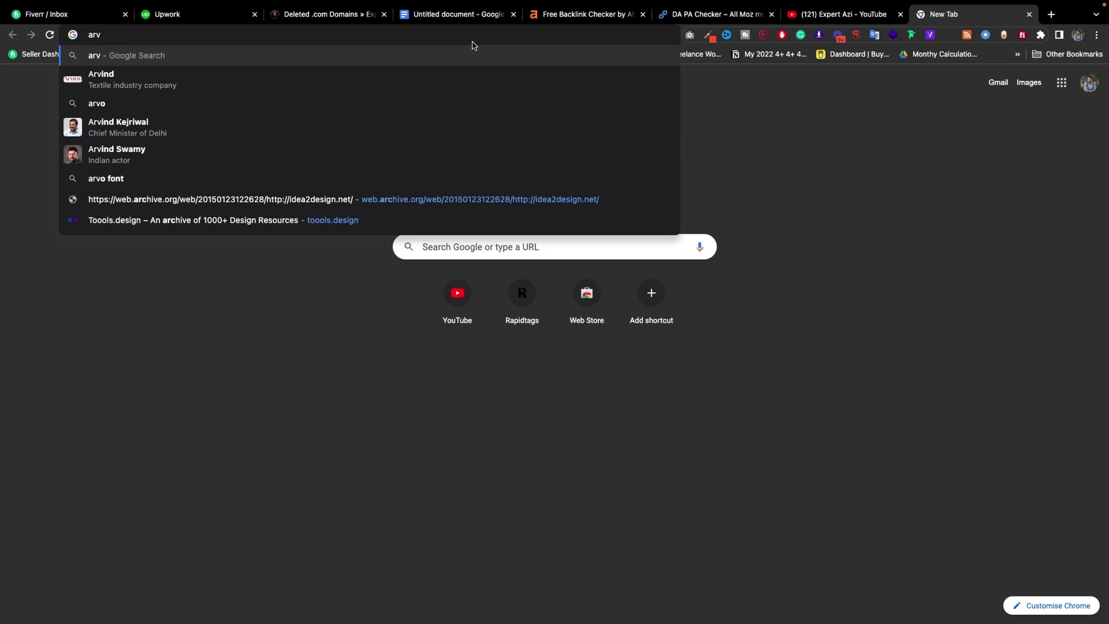
key("BackSpace")
key("Down")
key("Down")
key("Down")
key("Down")
key("Down")
key("Down")
key("Down")
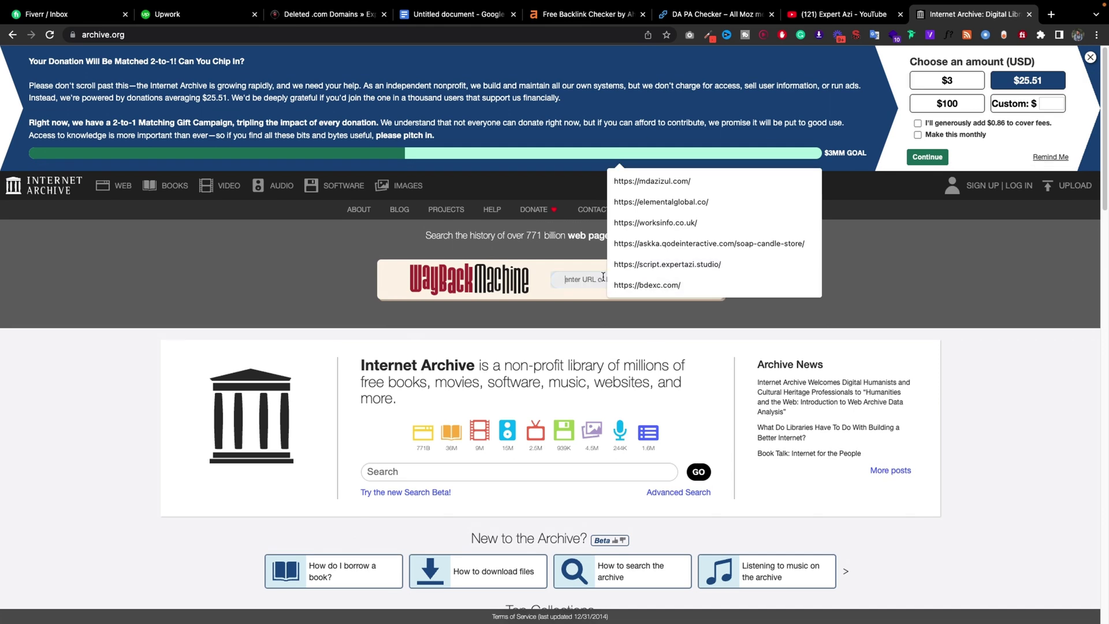
left_click(602, 278)
key("ctrl+v")
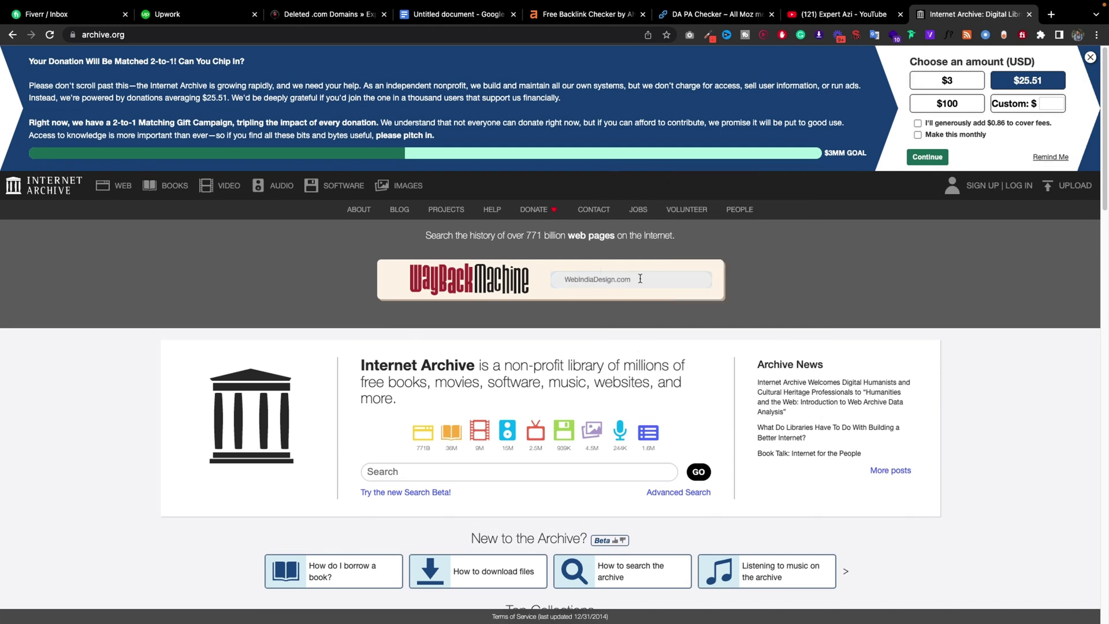
key("Return")
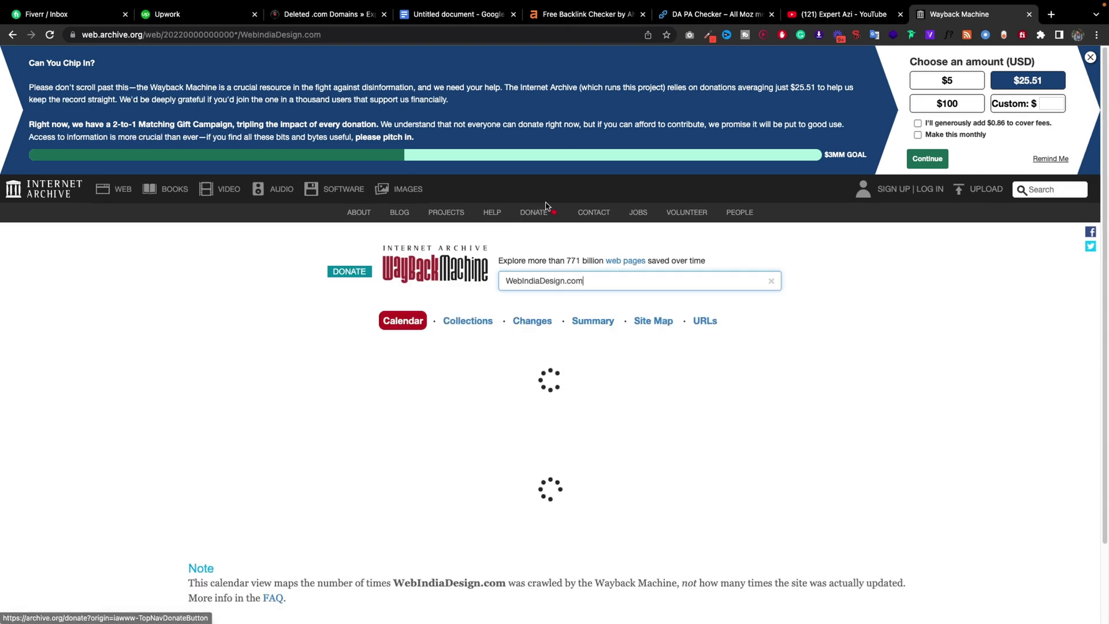
Step: Browse the capture calendars for 2008, 2020 and 2022
scroll(539, 213, "down", 2)
scroll(532, 268, "down", 2)
left_click(478, 190)
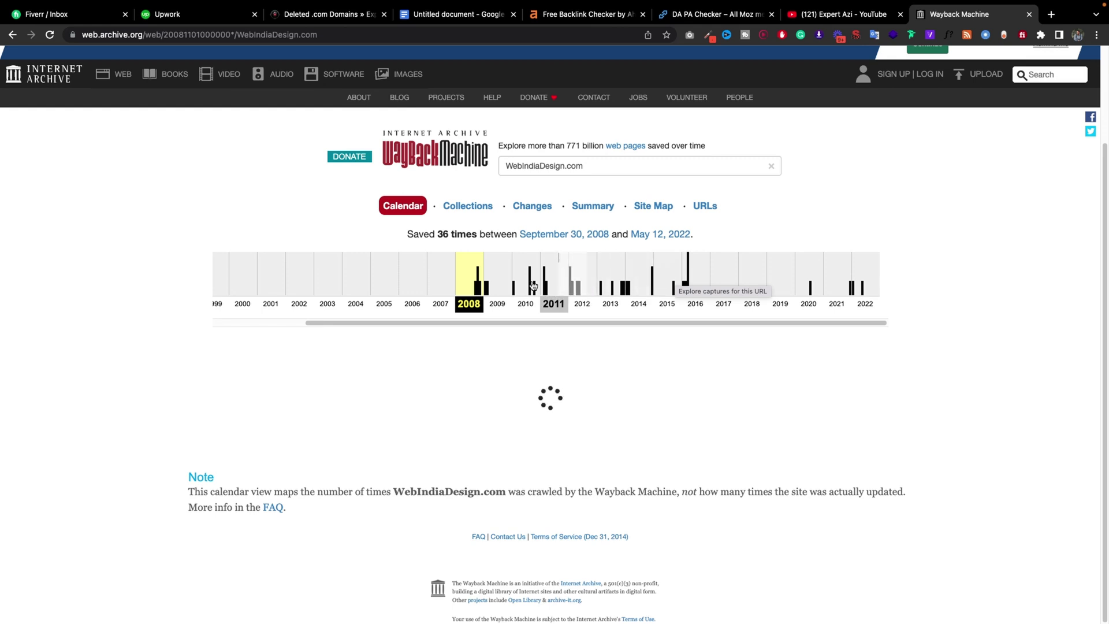
scroll(693, 283, "down", 2)
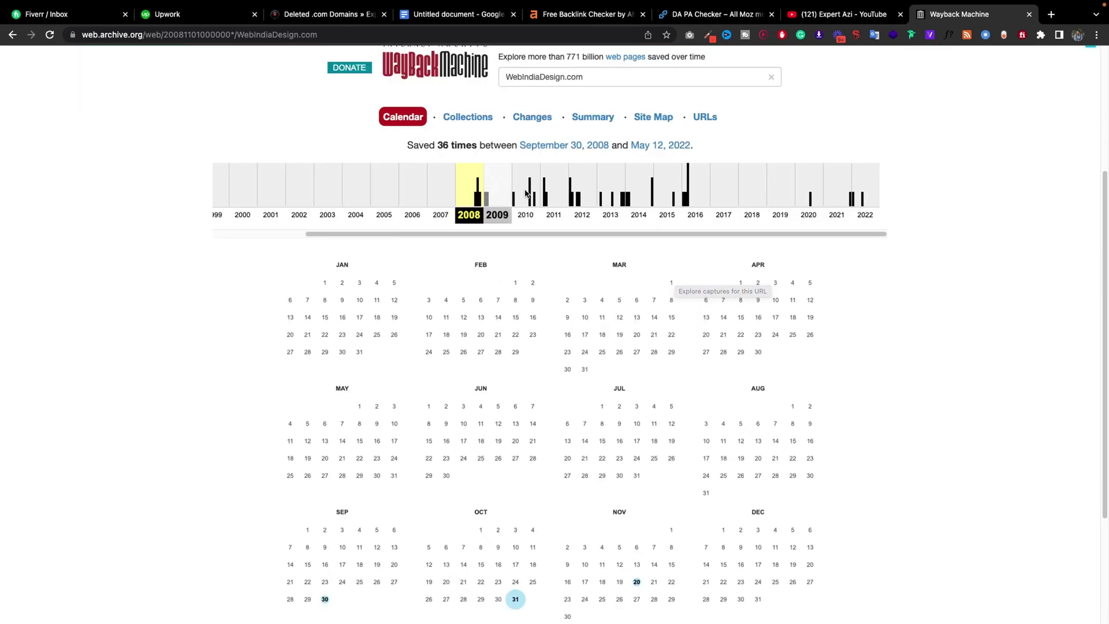
left_click(815, 192)
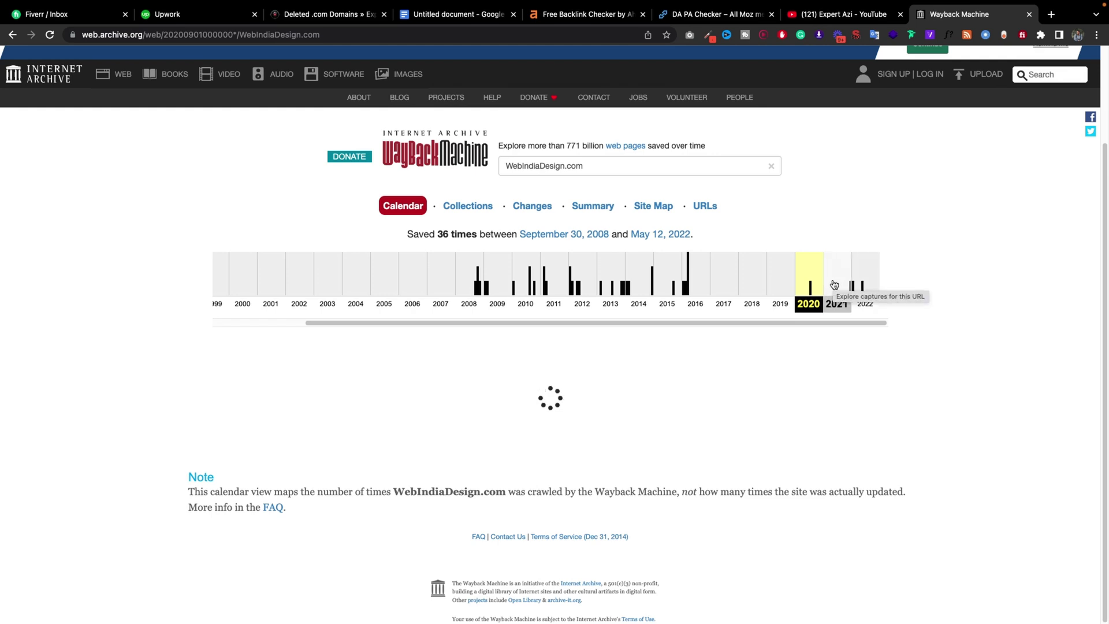
left_click(864, 276)
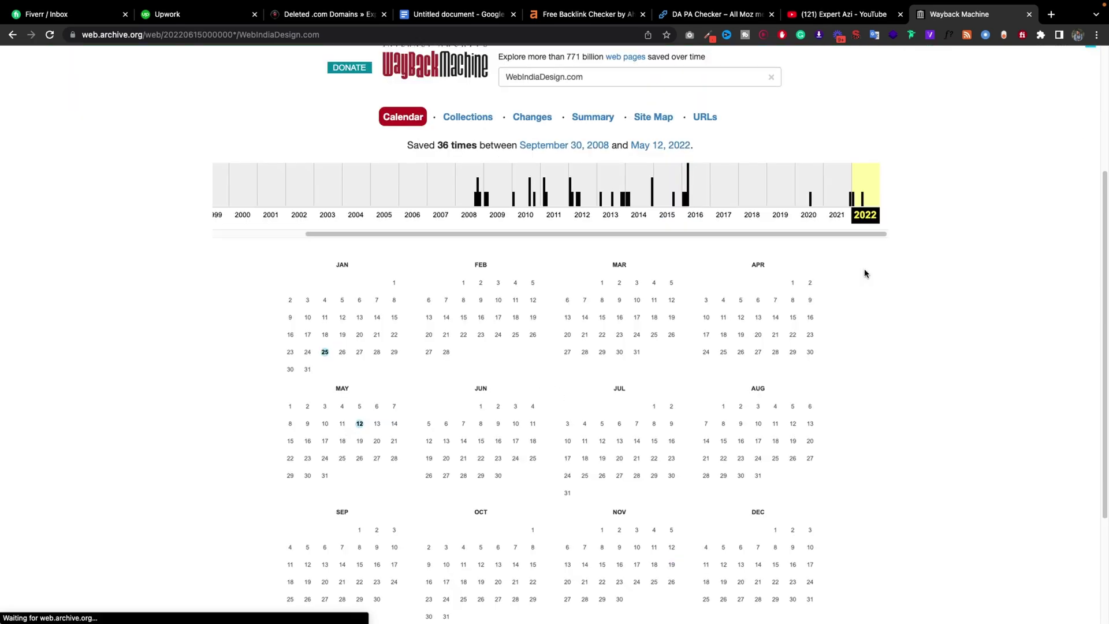
Step: Open the January 25 and May 12, 2022 snapshots in new tabs and view the January one
mouse_move(324, 353)
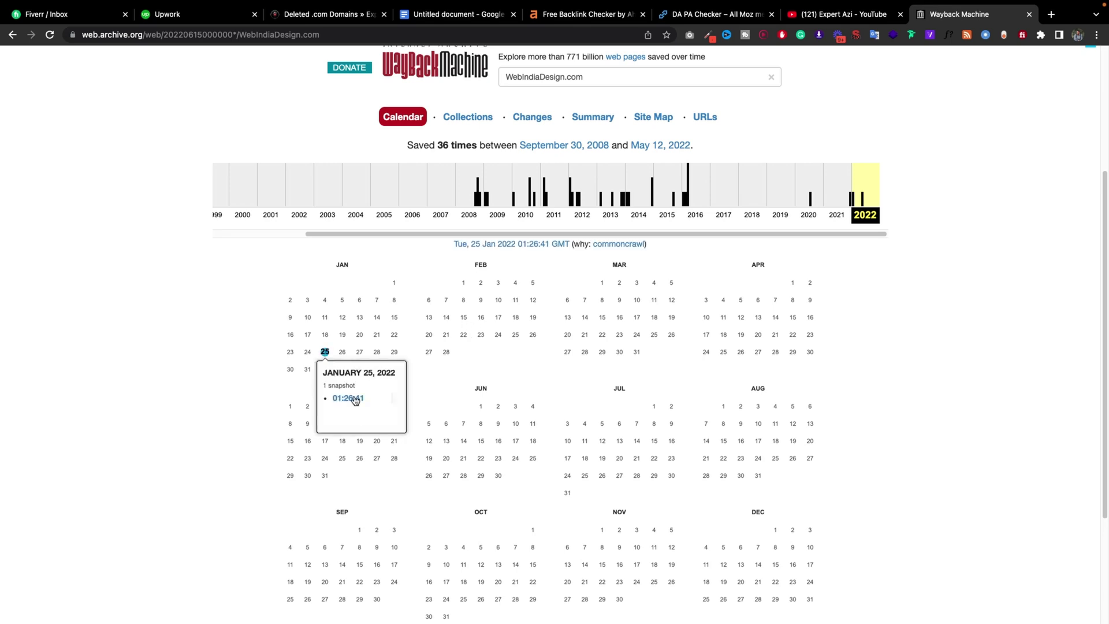
right_click(348, 398)
left_click(555, 367)
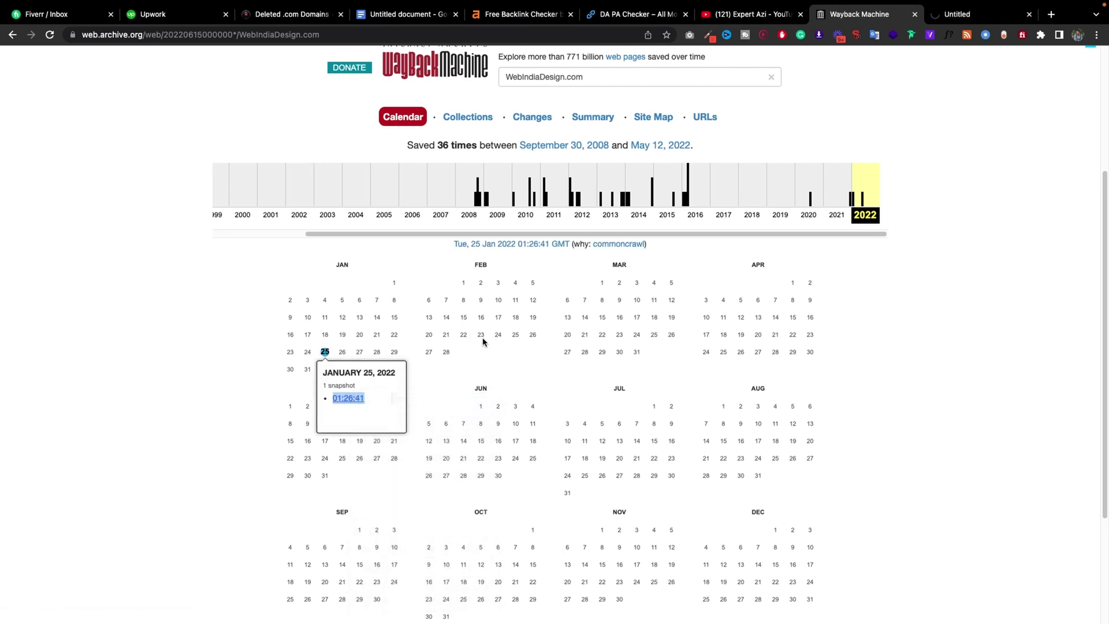
mouse_move(360, 424)
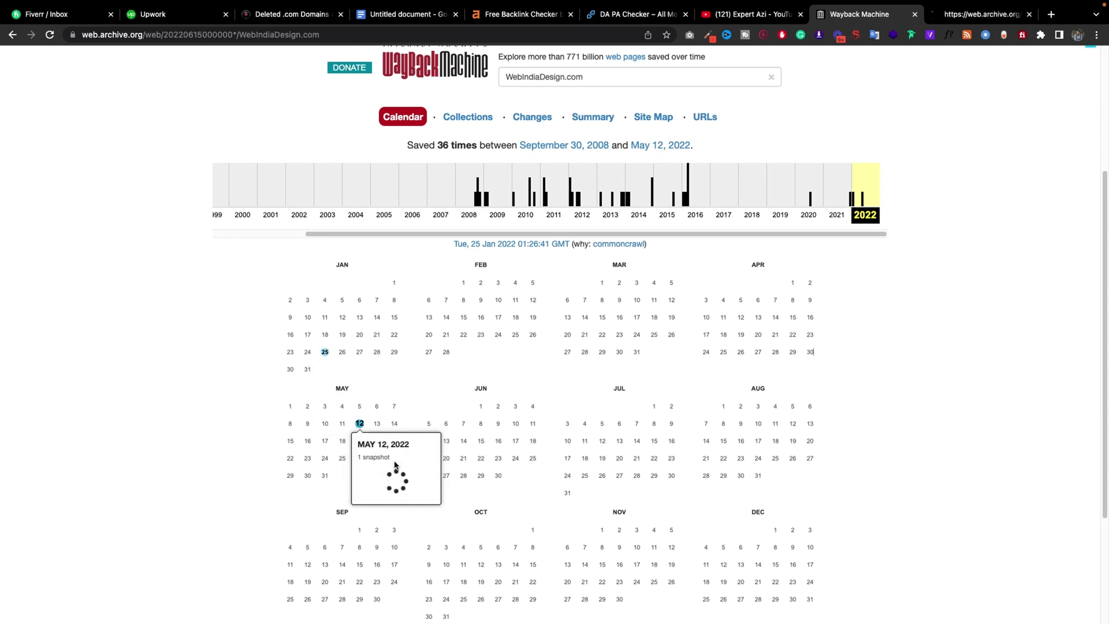
right_click(378, 471)
left_click(425, 414)
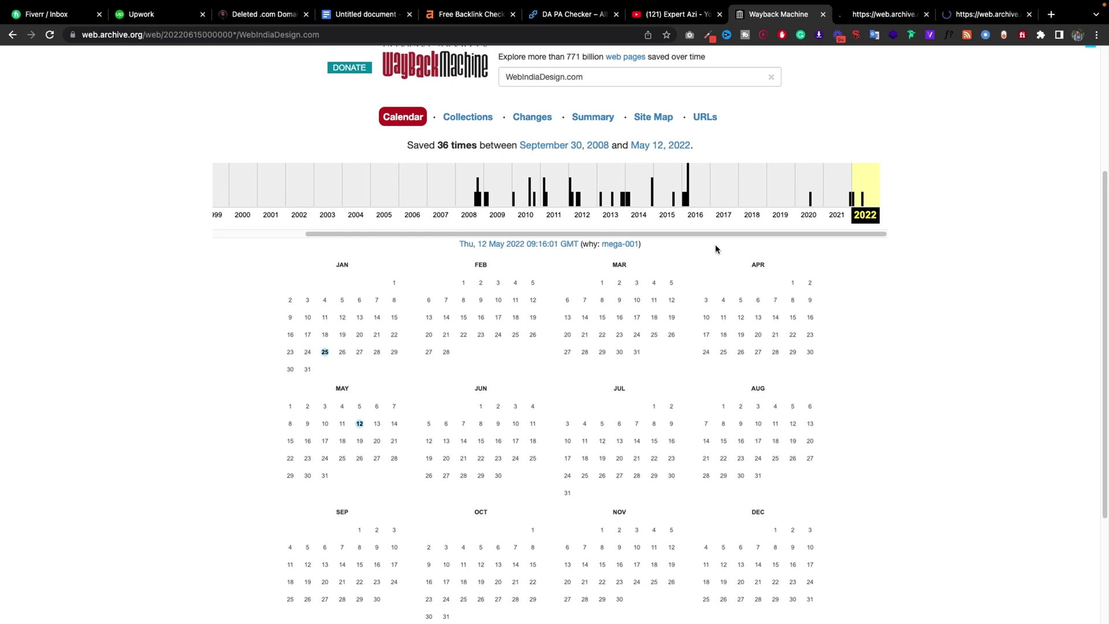
scroll(613, 287, "down", 3)
left_click(885, 15)
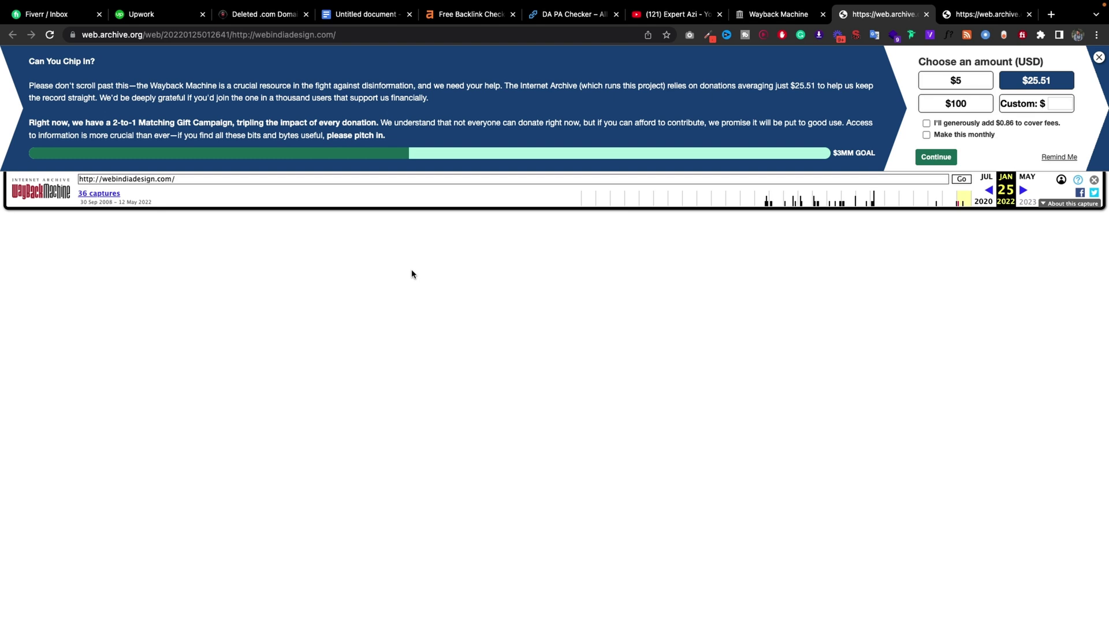
Step: Dismiss the donation appeal and close the empty May 12, 2022 capture
left_click(1099, 58)
key("ctrl+Tab")
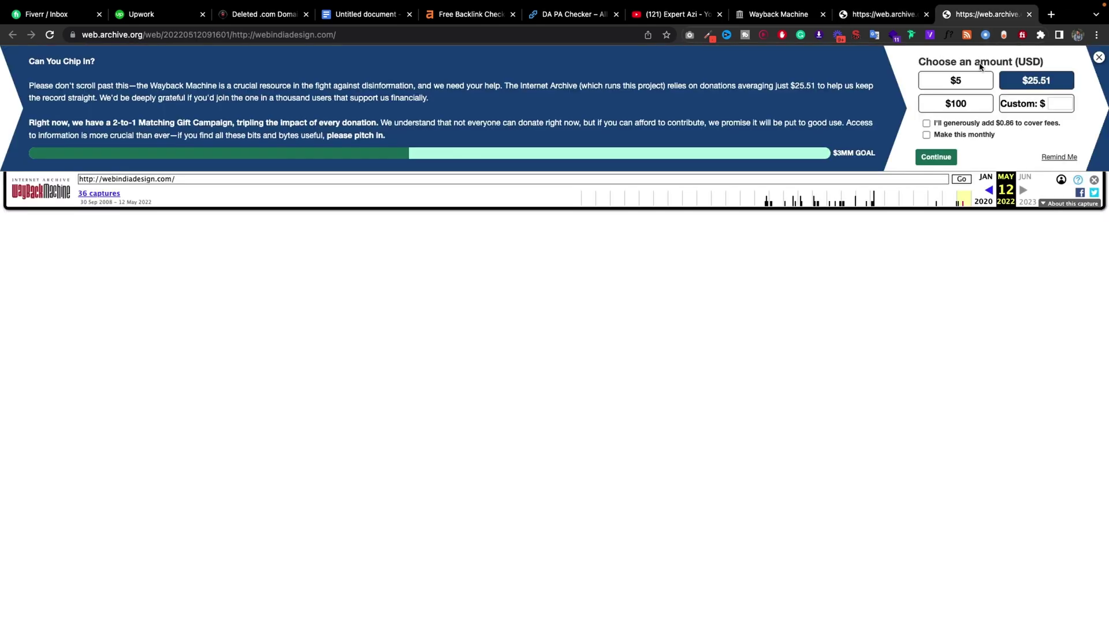
key("ctrl+w")
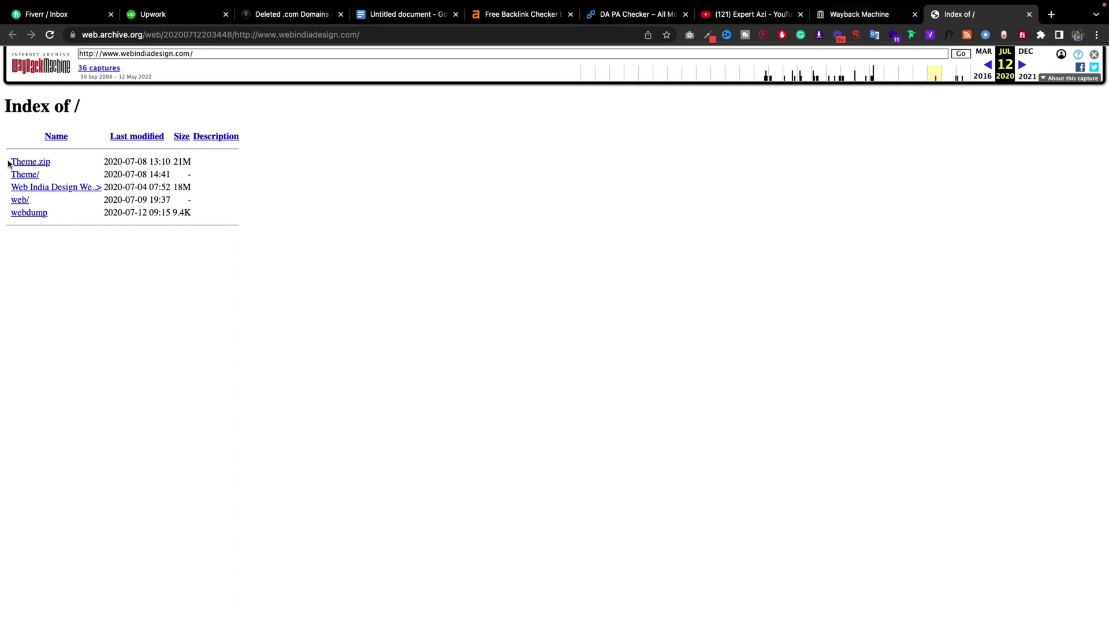
Step: Check the 2020 index's Theme.zip and Theme folder in new tabs; neither was archived
right_click(42, 164)
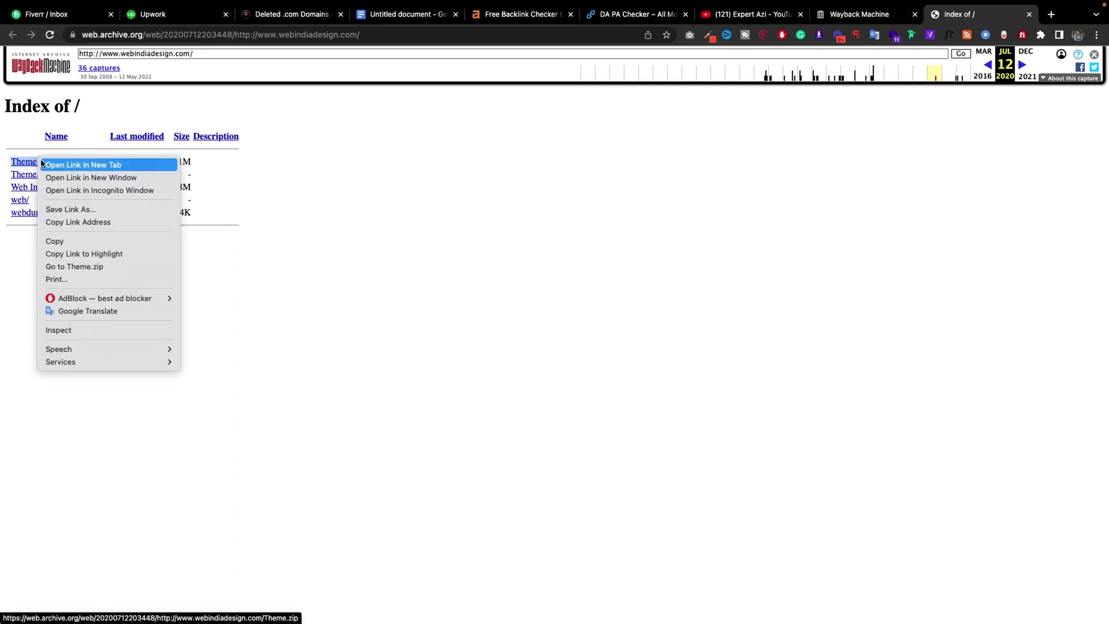
left_click(43, 165)
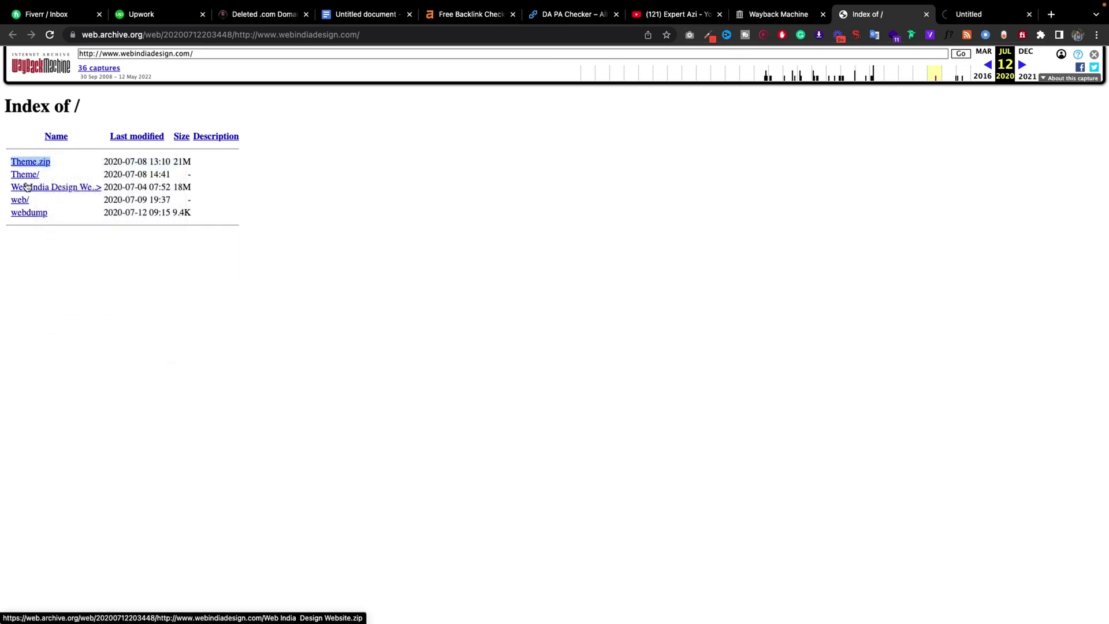
right_click(32, 174)
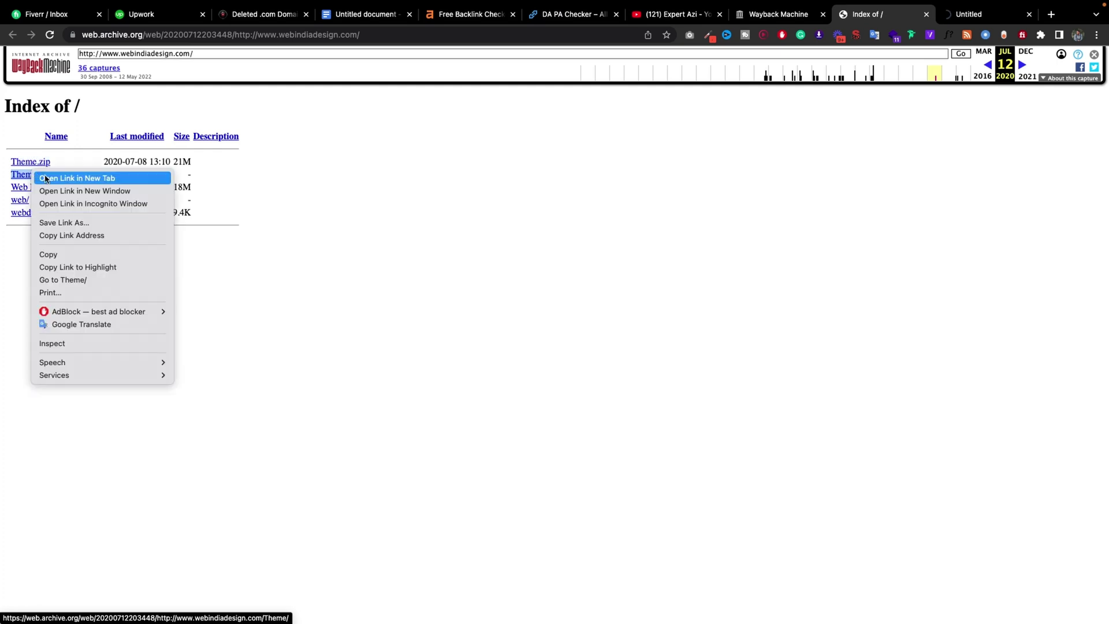
left_click(50, 180)
left_click(936, 18)
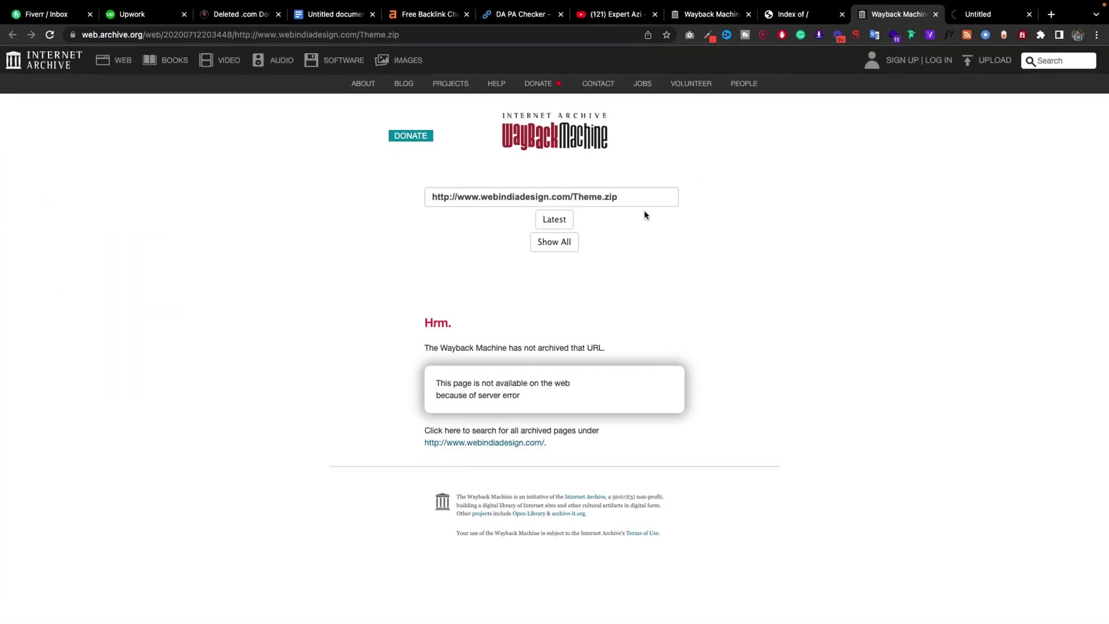
left_click(936, 15)
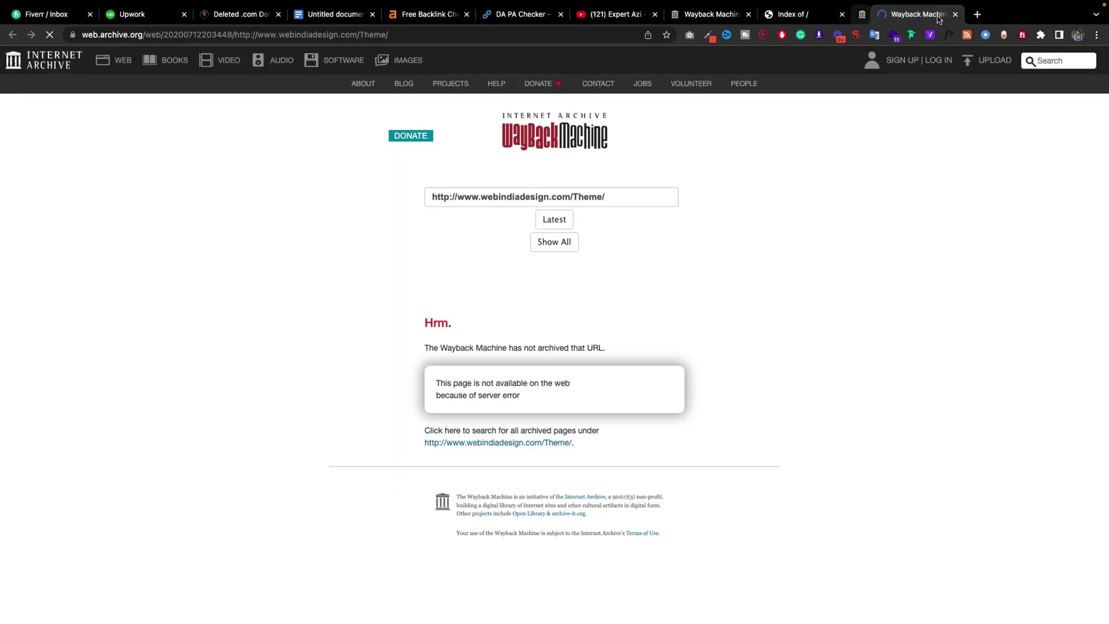
left_click(938, 15)
Step: Return to the capture calendar, then switch to the domain analysis notes document
left_click(888, 21)
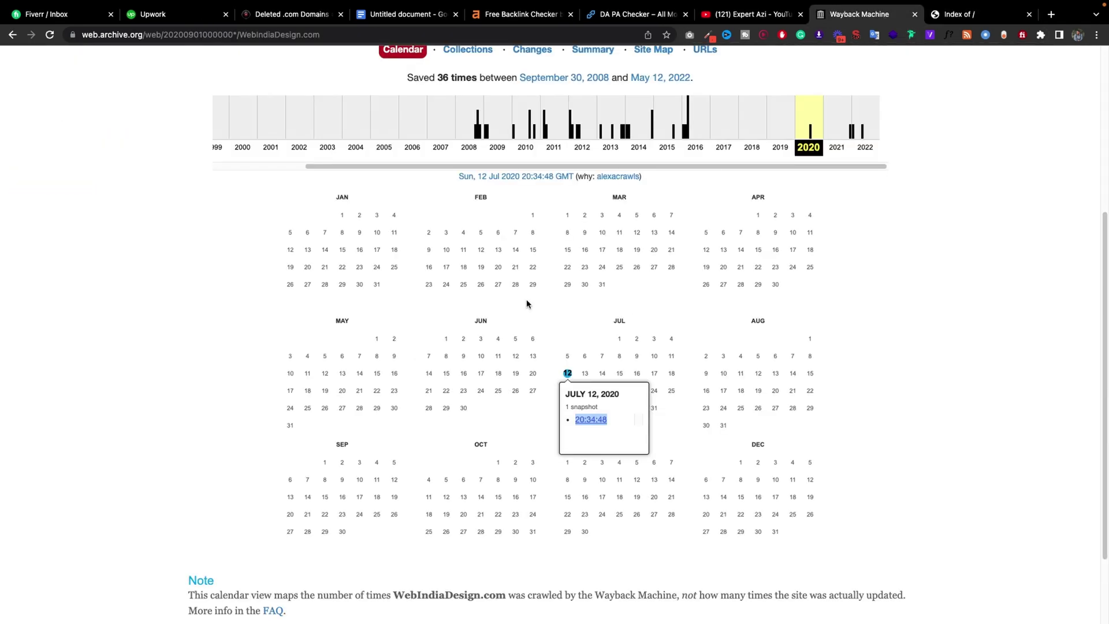
scroll(578, 144, "up", 1)
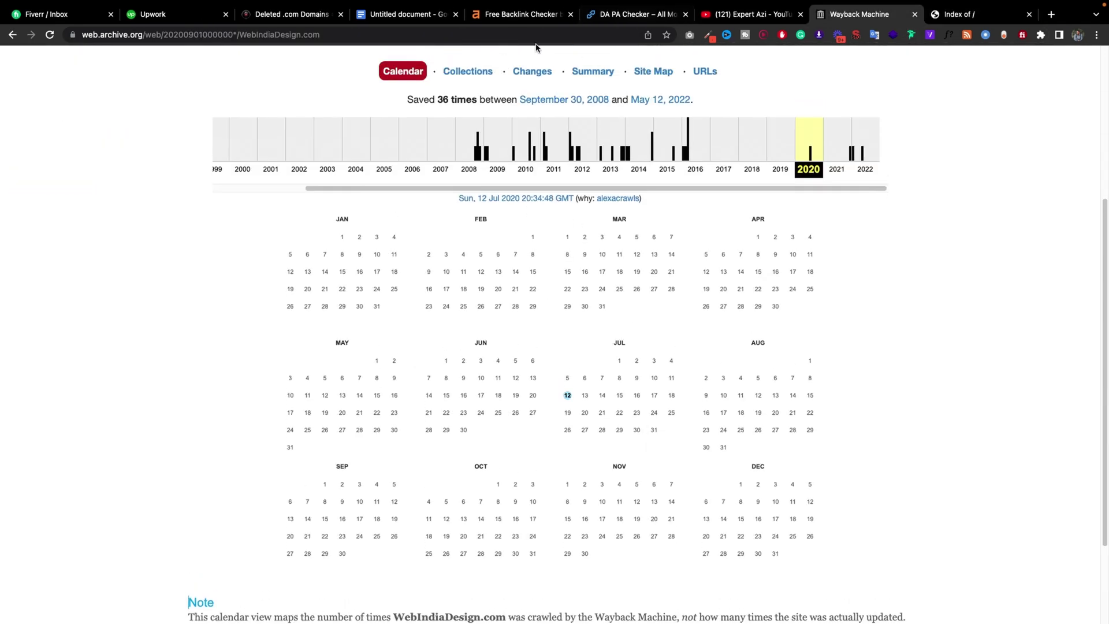
left_click(422, 18)
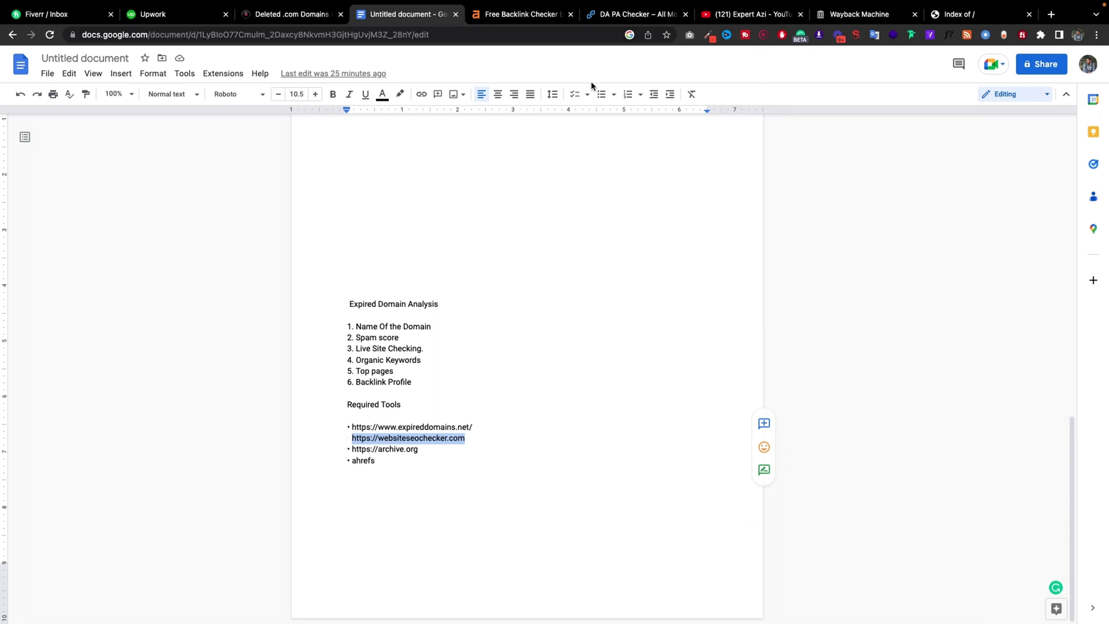
Step: Switch back to the filtered deleted .com domains list and scroll to its top
left_click(891, 22)
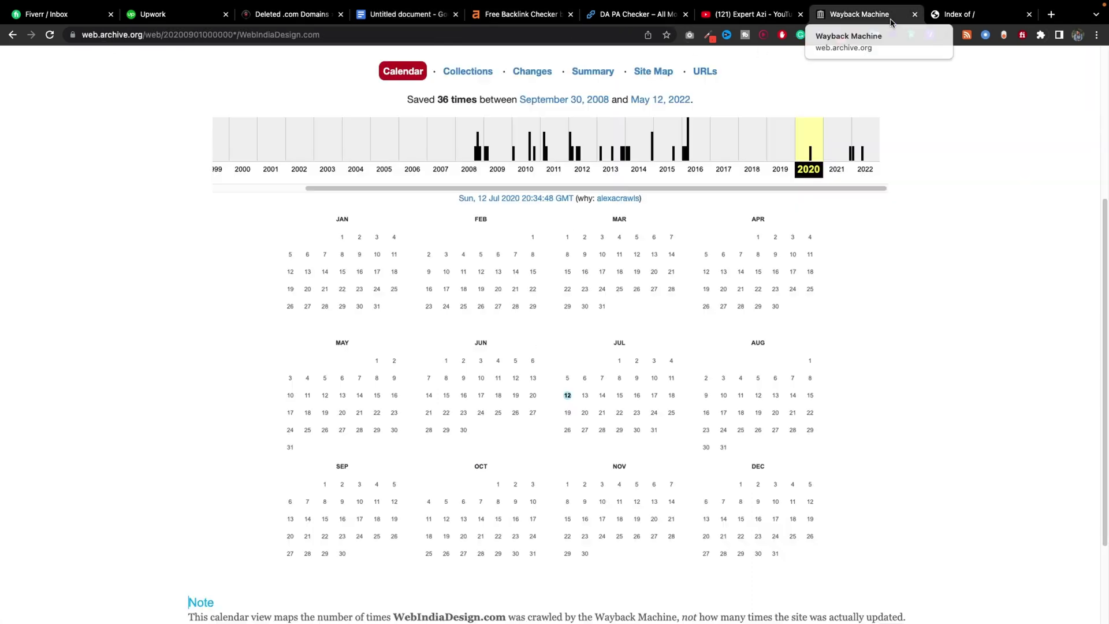
left_click(291, 15)
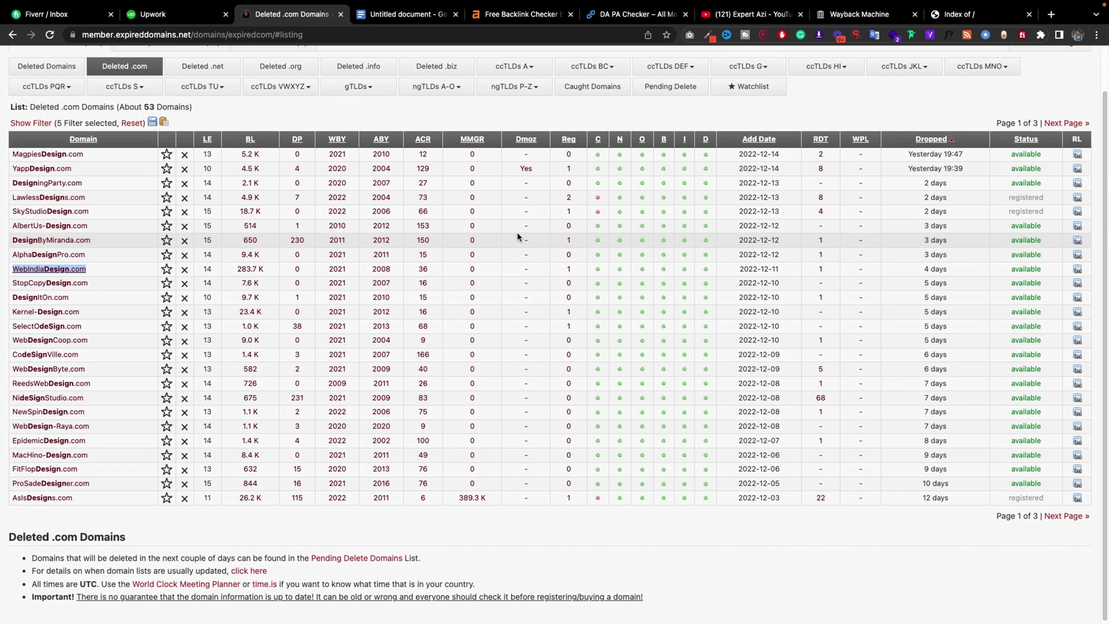
scroll(514, 209, "up", 2)
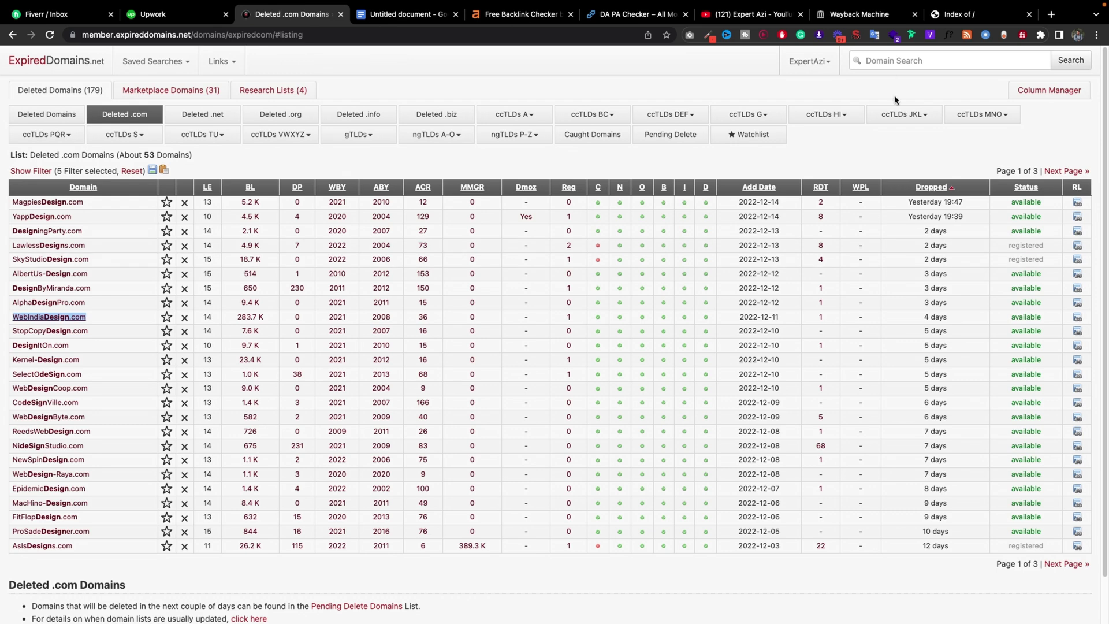
Step: Switch back to the 'Expired Domain Analysis' notes listing the six checks and tools
key("ctrl+Tab")
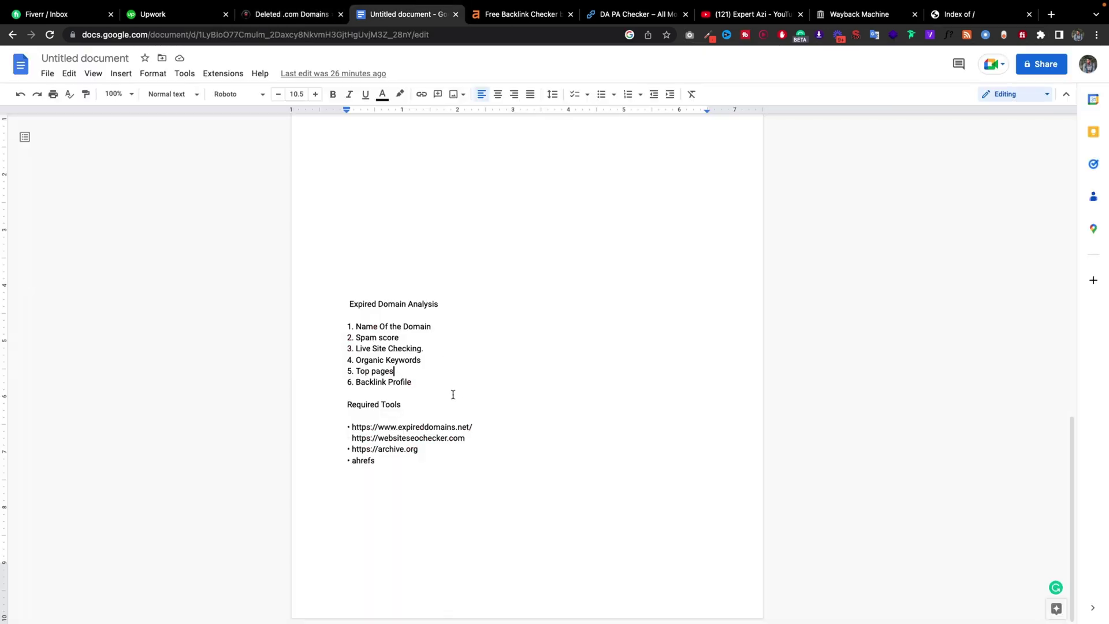